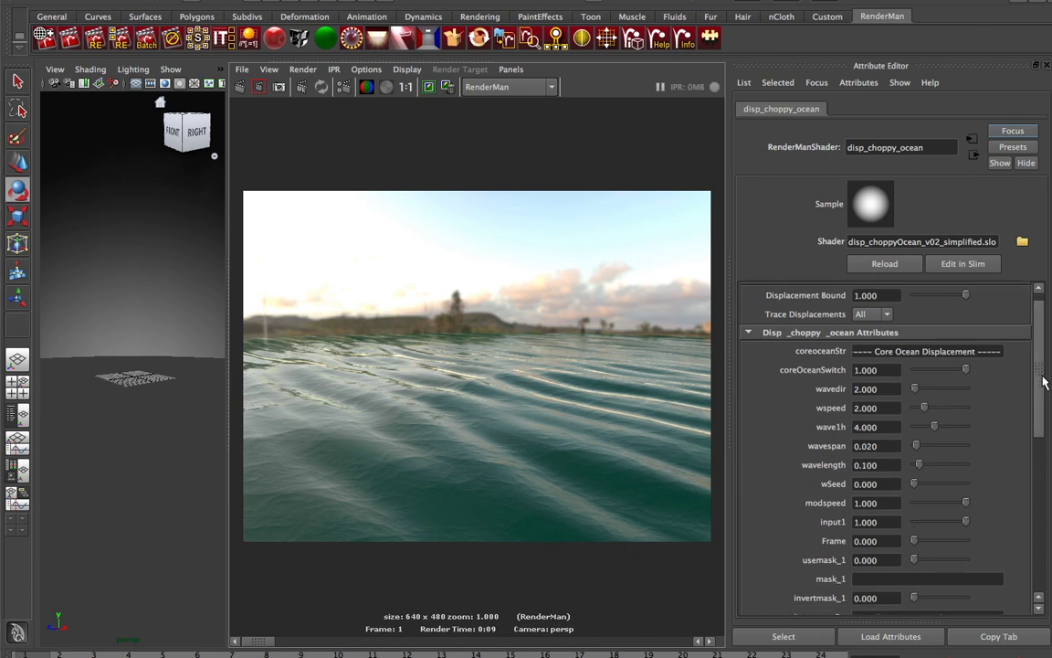
Drag the pane dividers to show the Outliner and the Hypershade holding disp_choppy_ocean above the ocean render.
left_click_drag(1041, 406, 1043, 301)
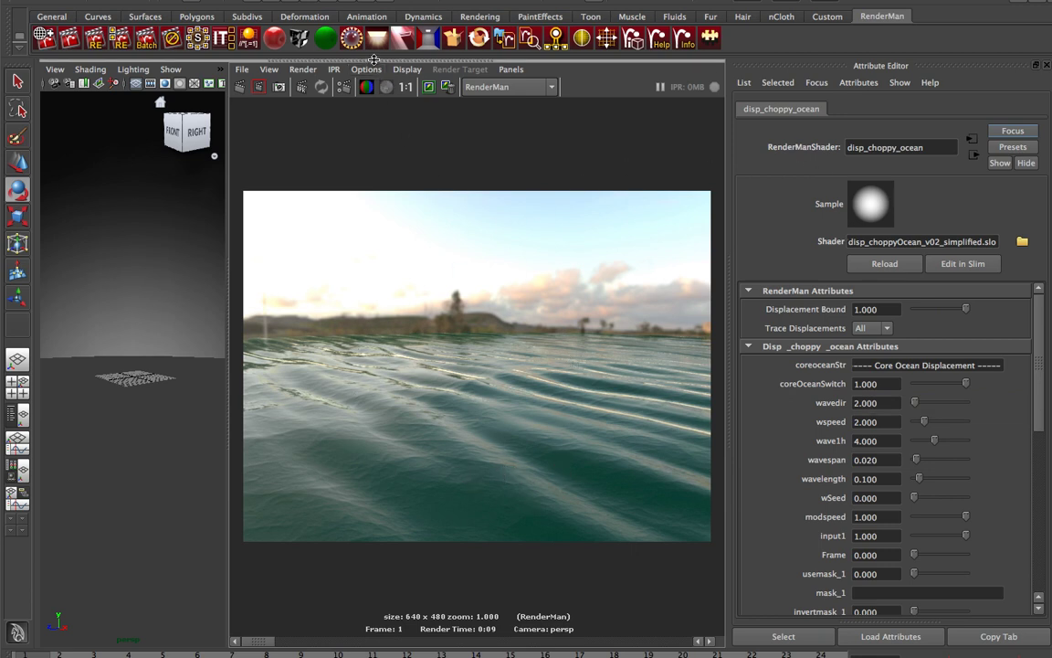
left_click_drag(374, 59, 374, 239)
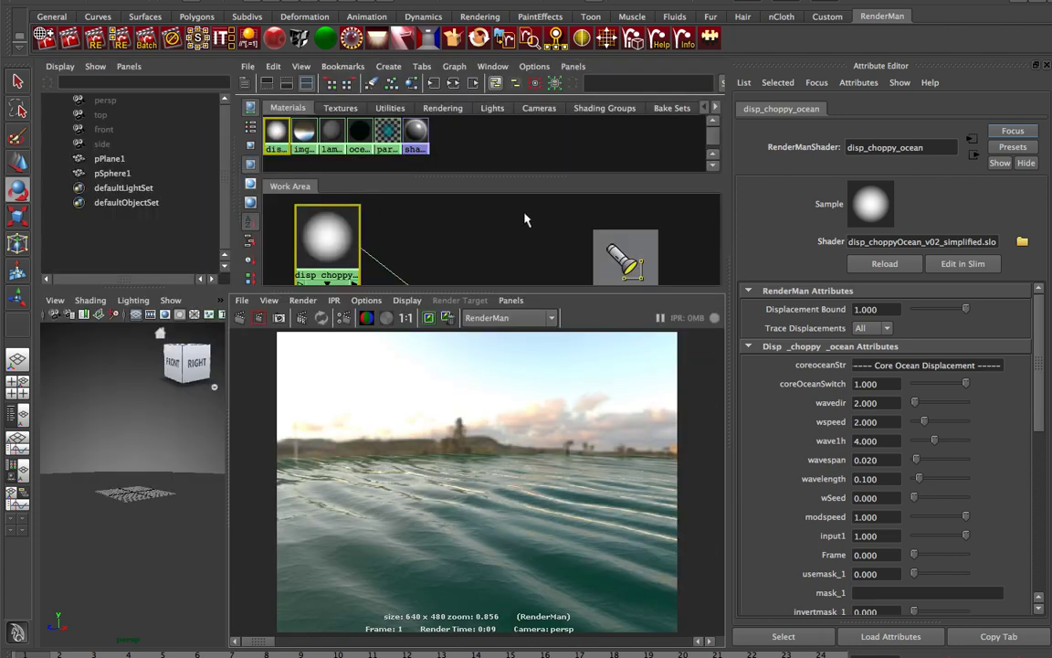
Select the oceancolor node in the maximized Hypershade so its attributes show beside the render.
left_click(512, 251)
key("space")
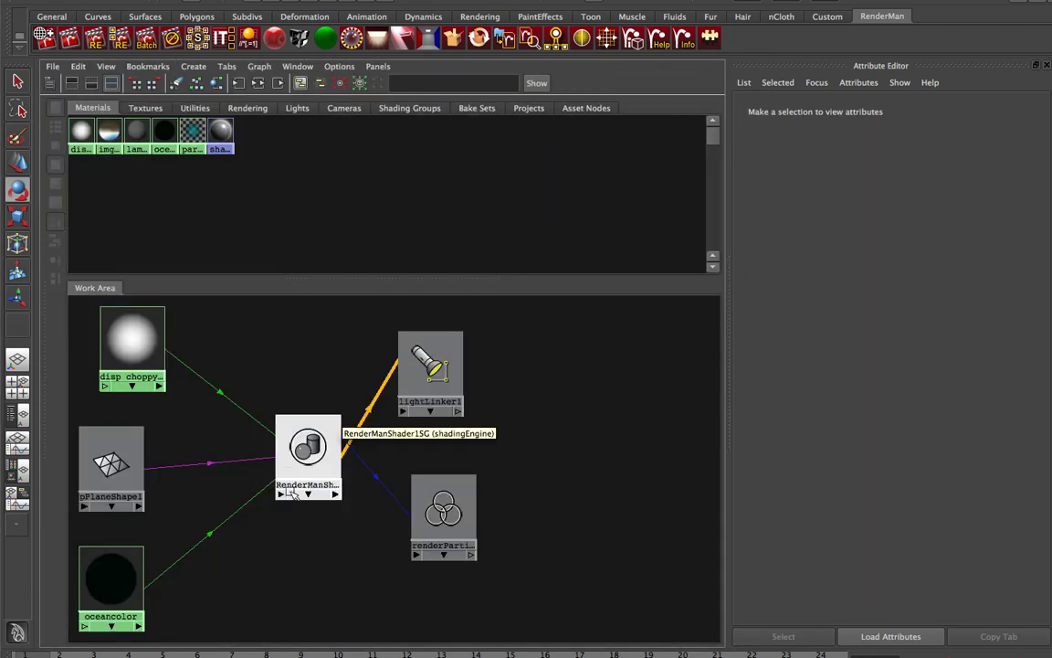
middle_click_drag(305, 517, 392, 521, "alt")
left_click(221, 353)
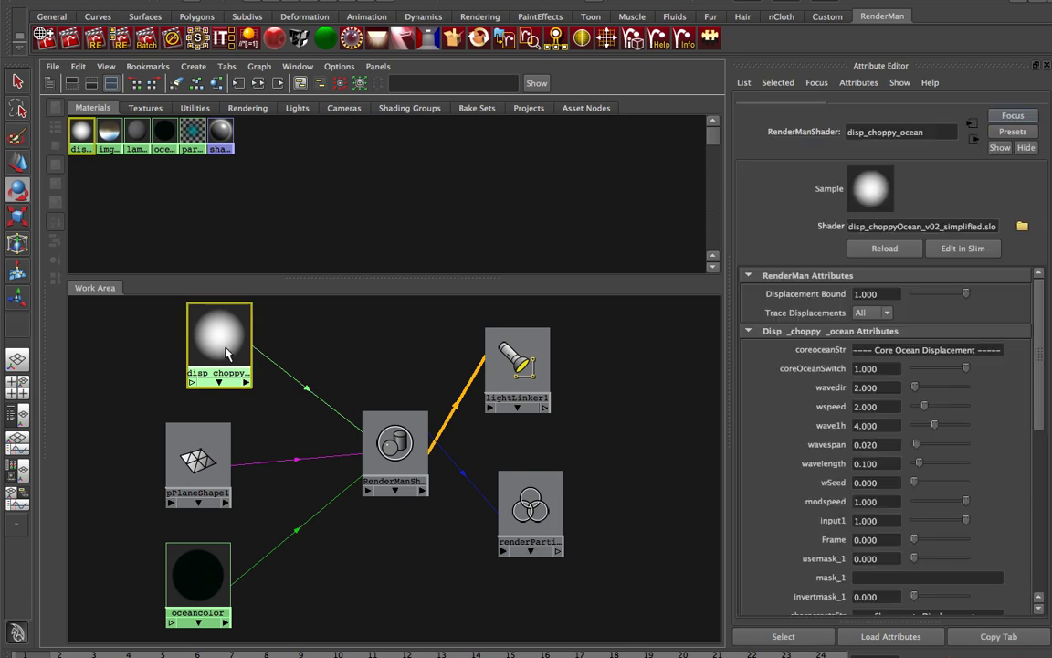
left_click(203, 566)
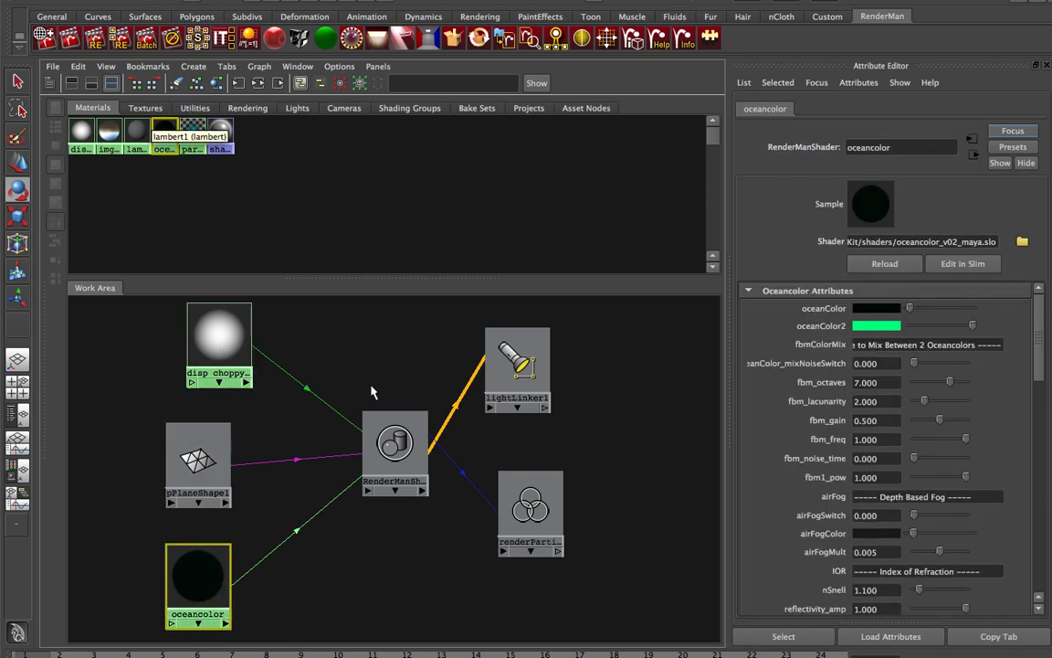
key("space")
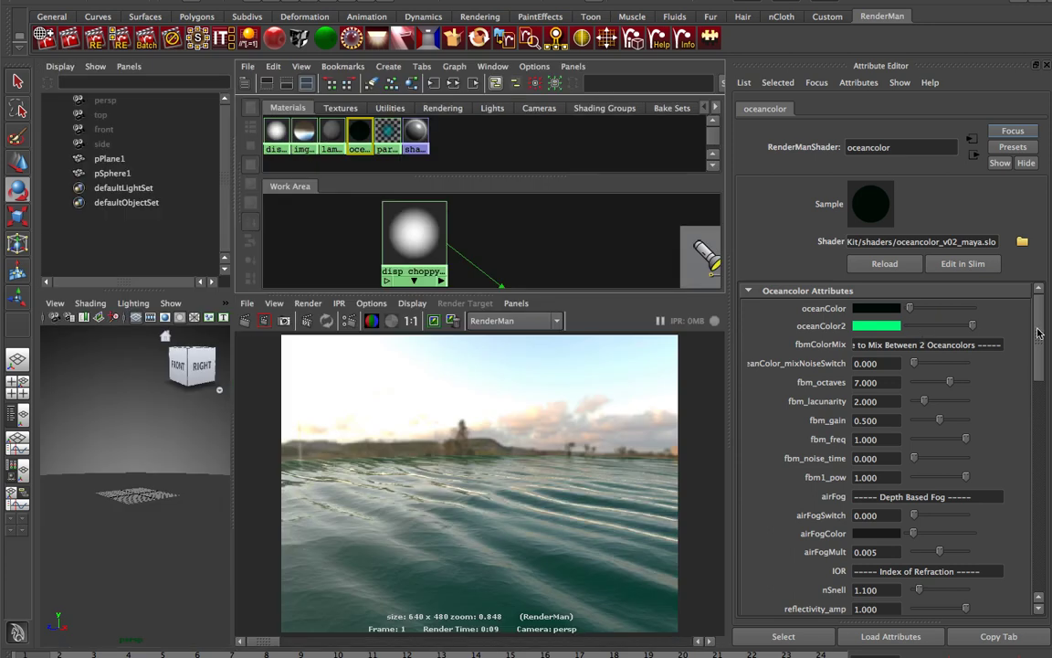
left_click_drag(1039, 334, 1026, 289)
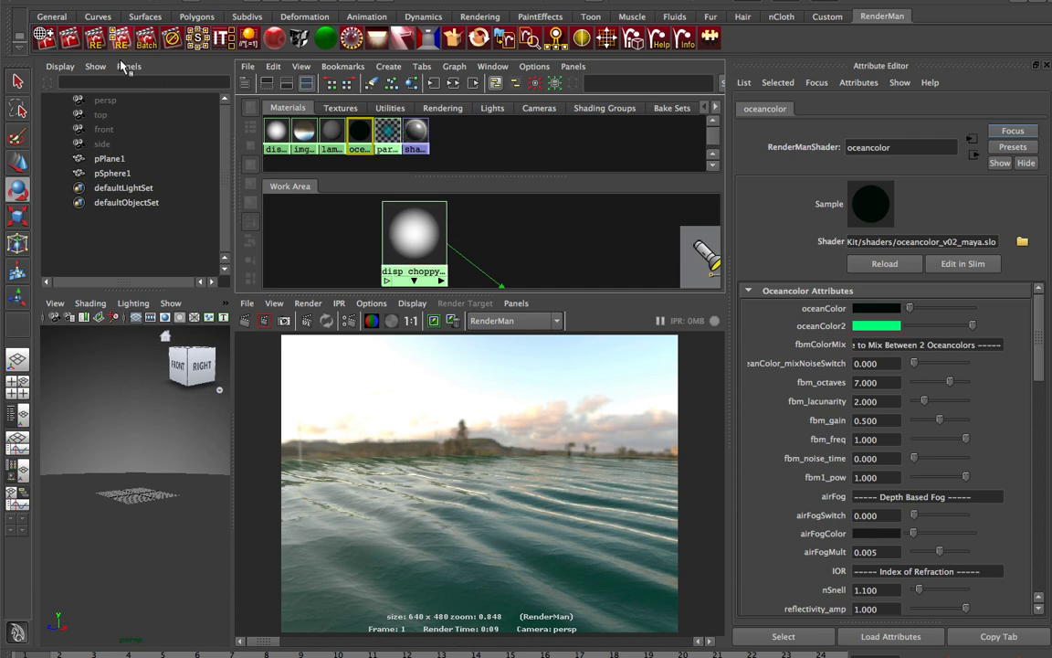
Set RenderMan Globals shading rate to 5 and resolution to 320x240, then re-render the ocean.
left_click(70, 40)
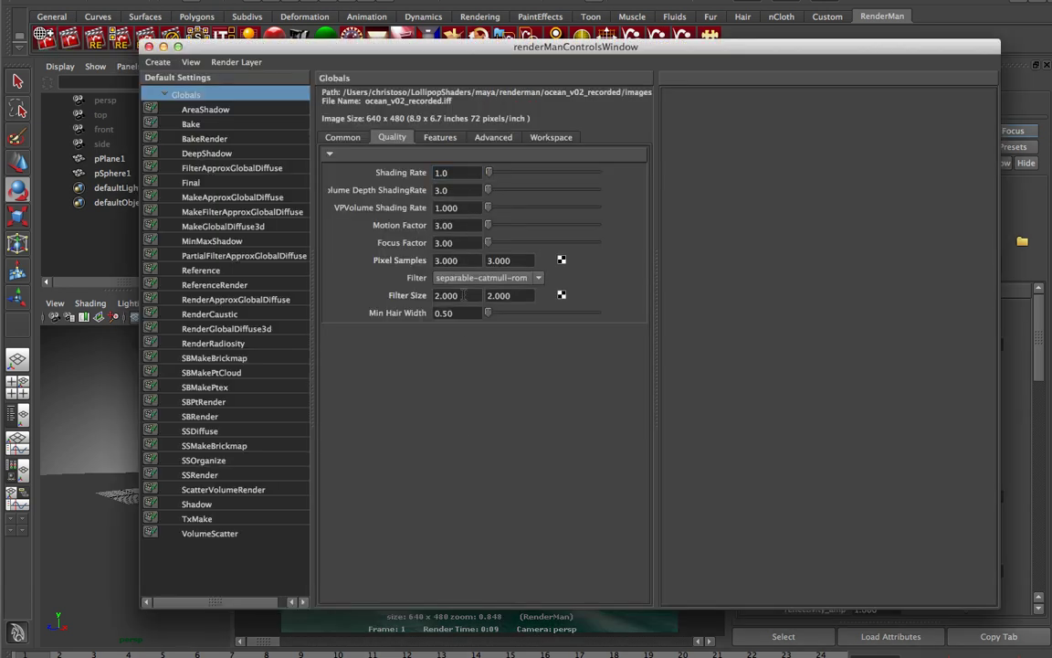
left_click(462, 175)
type("5")
key("Return")
left_click(343, 137)
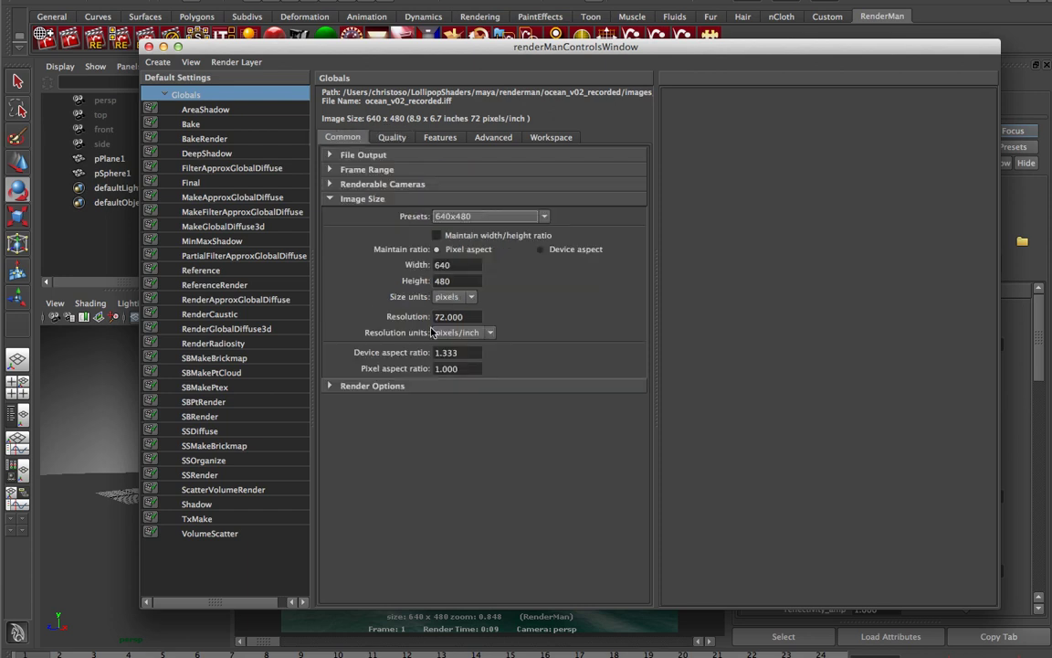
left_click(484, 216)
left_click(463, 238)
left_click(150, 46)
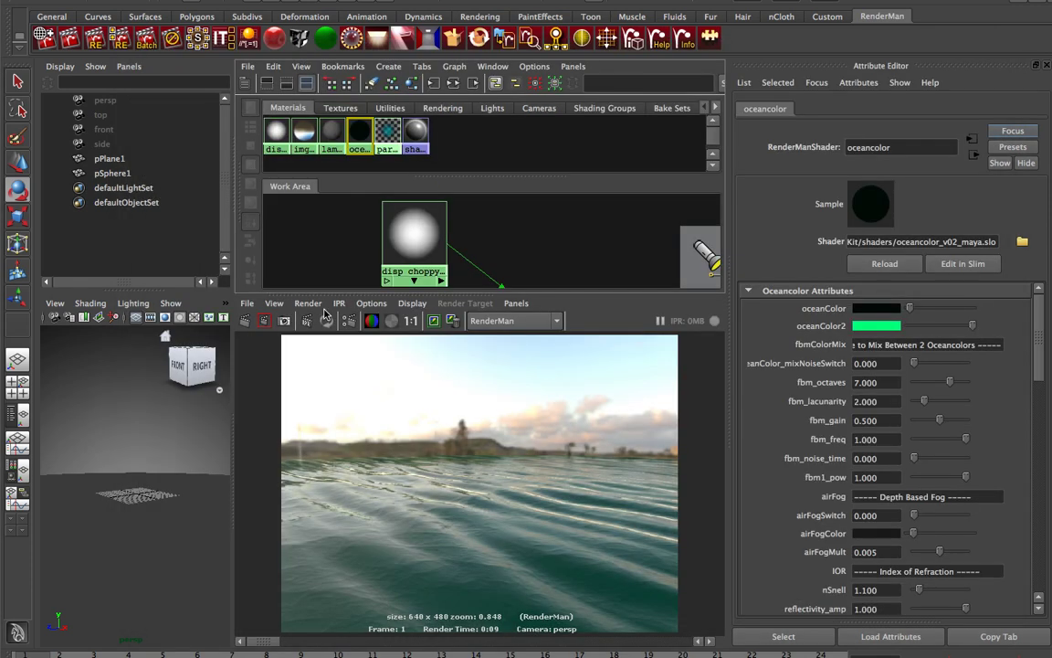
left_click(245, 321)
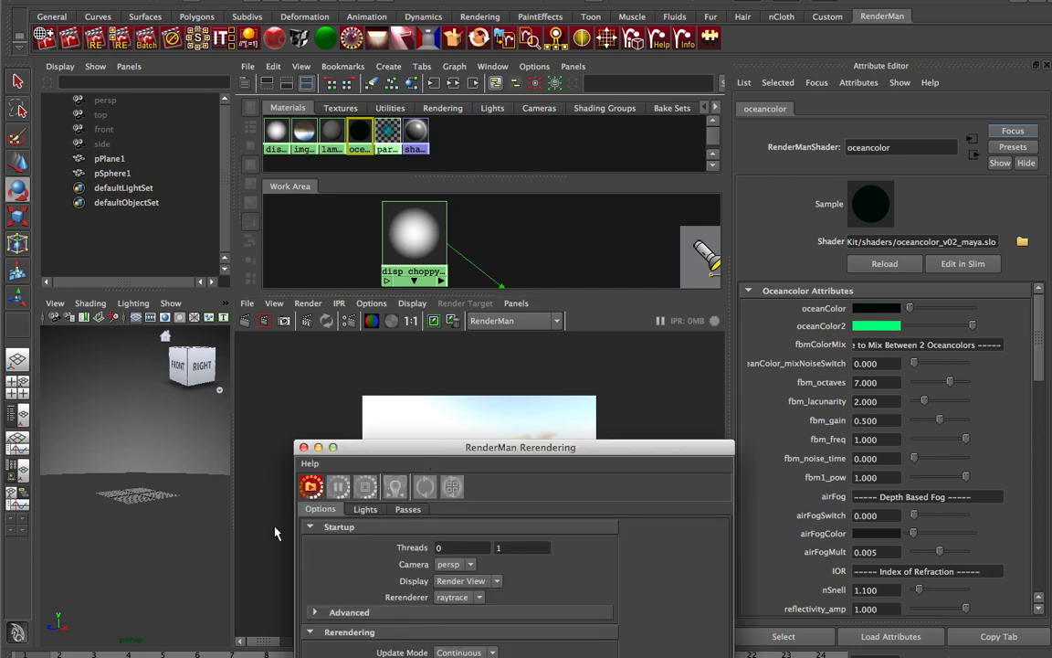
Move the Rerendering window aside, widen the persp viewport and orbit the camera across the plane.
left_click_drag(412, 446, 418, 614)
left_click_drag(233, 522, 393, 541)
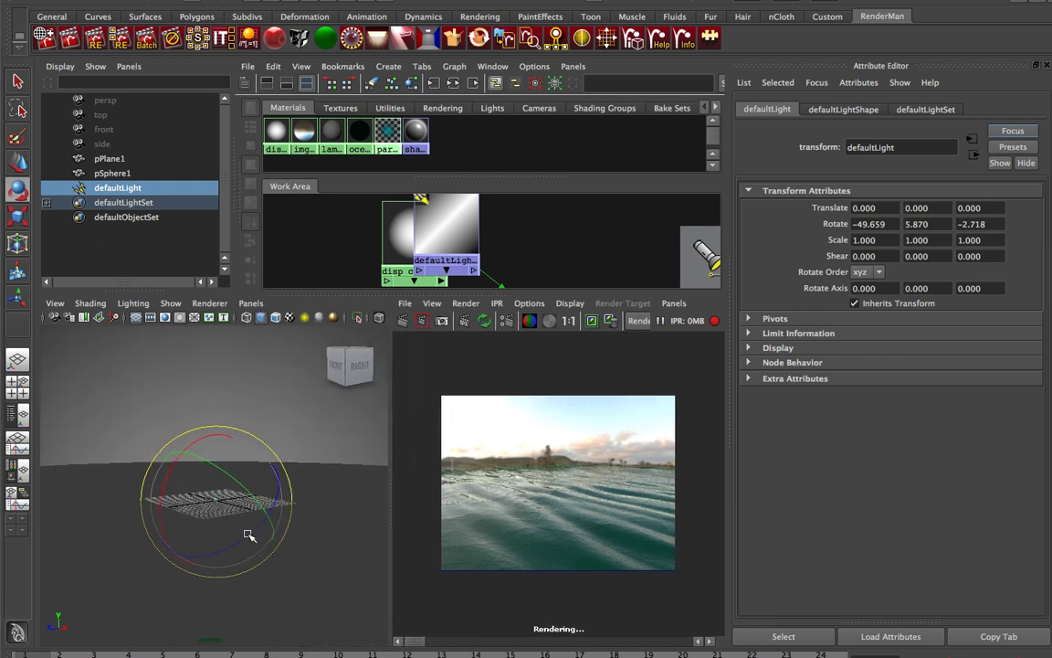
mouse_move(246, 526)
left_mouse_down("alt")
mouse_move(251, 501)
mouse_move(240, 513)
left_mouse_up("alt")
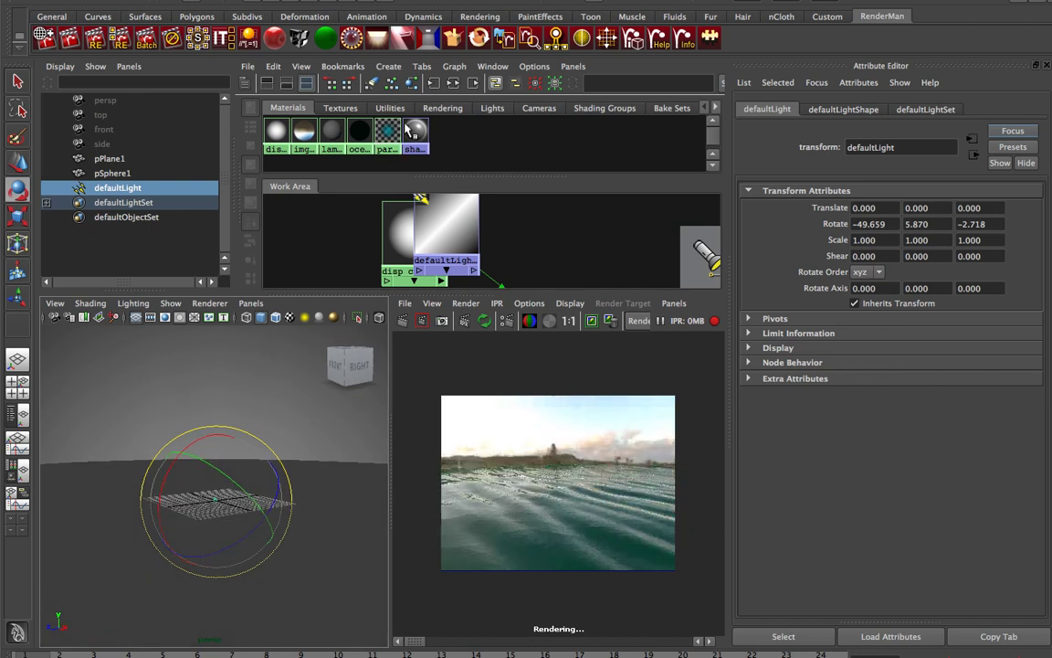
Set oceanColor to a very dark blue with hue about 207 in the colour chooser.
left_click(359, 133)
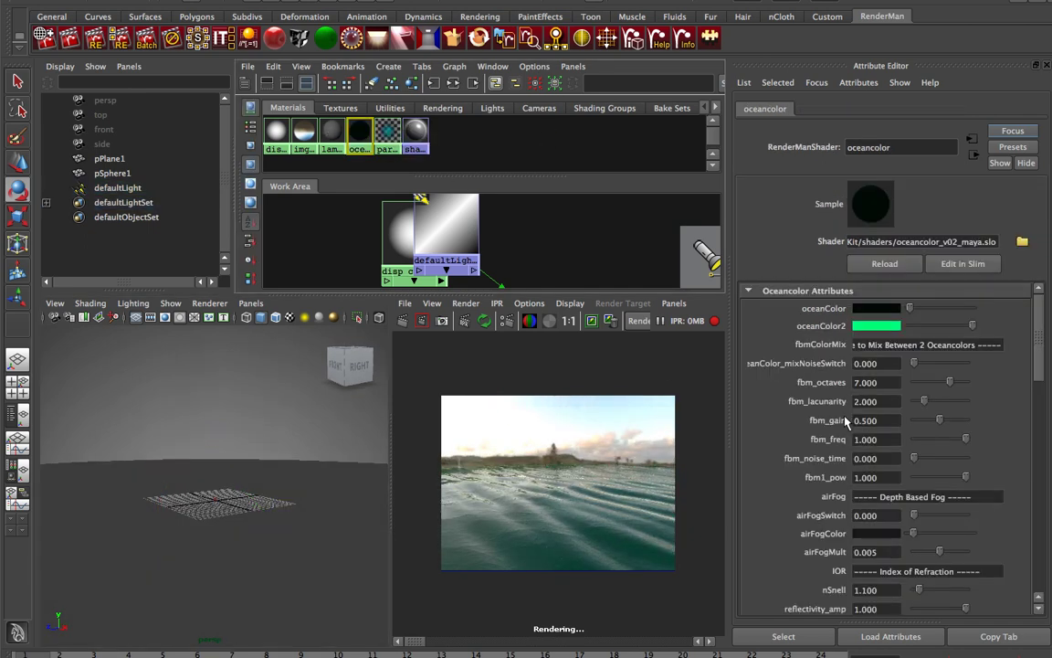
left_click(863, 309)
left_click(890, 272)
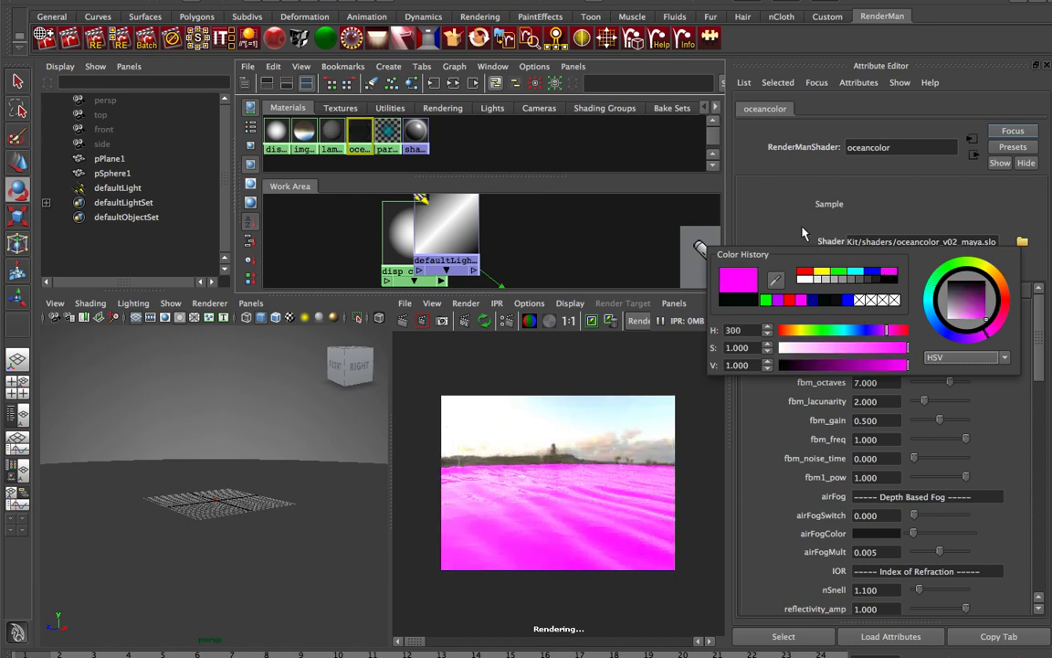
left_click(839, 272)
left_click(854, 330)
mouse_move(868, 335)
left_mouse_down()
mouse_move(882, 335)
mouse_move(847, 338)
mouse_move(858, 332)
left_mouse_up()
left_click_drag(906, 366, 785, 367)
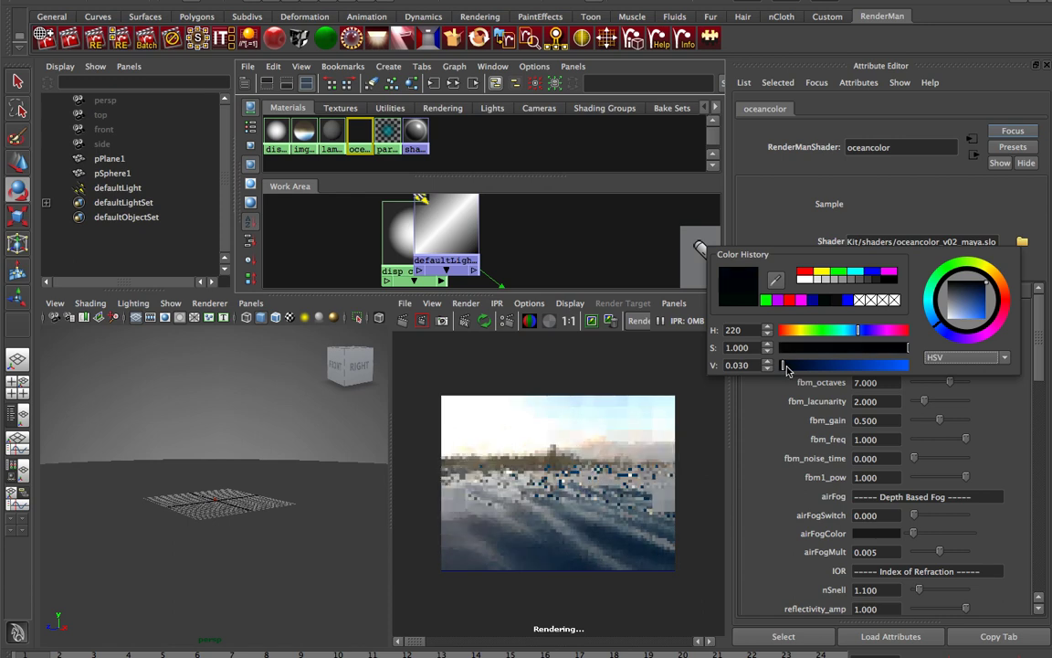
left_click(853, 331)
mouse_move(795, 368)
left_mouse_down()
mouse_move(804, 368)
mouse_move(791, 369)
left_mouse_up()
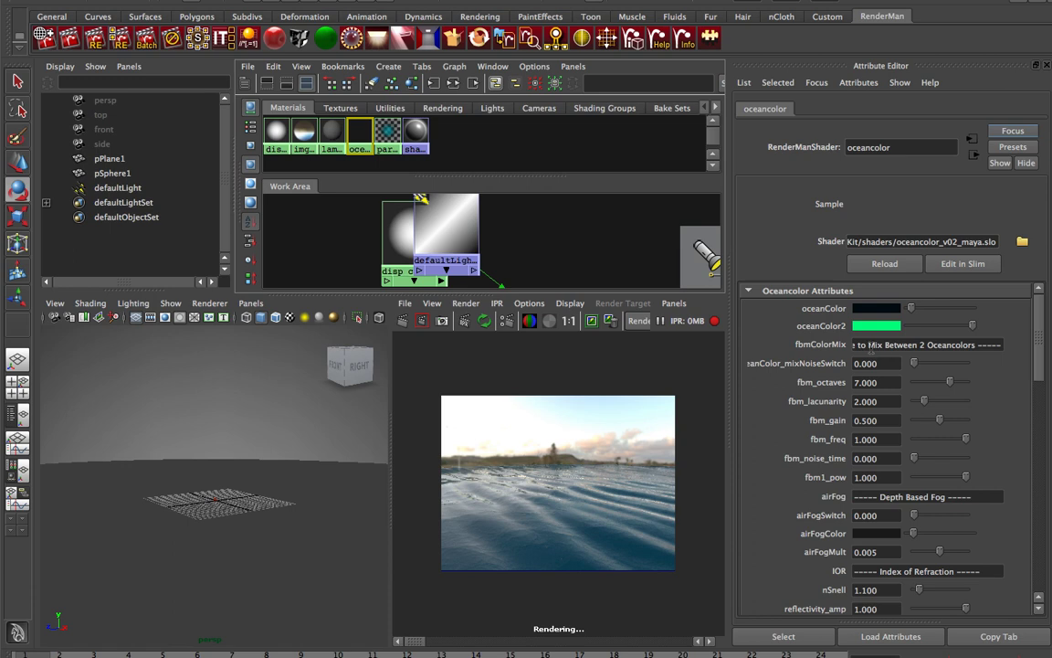
Read the fbmColorMix description and set oceanColor_mixNoiseSwitch to 1 to mix the two colours.
left_click(870, 345)
key("Home")
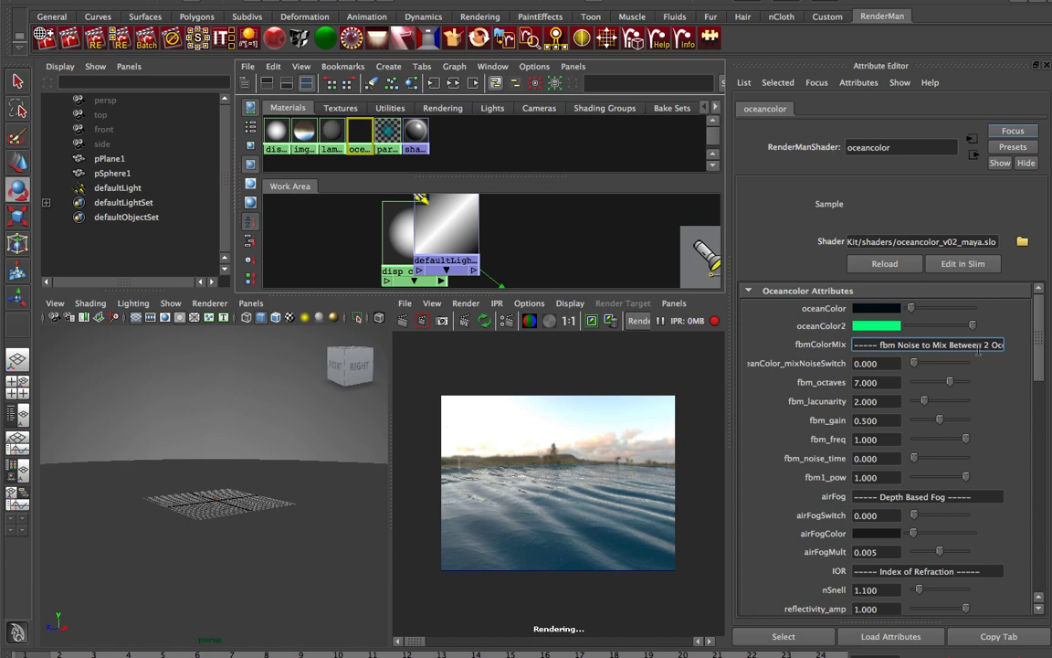
left_click(877, 363)
type("1")
key("Return")
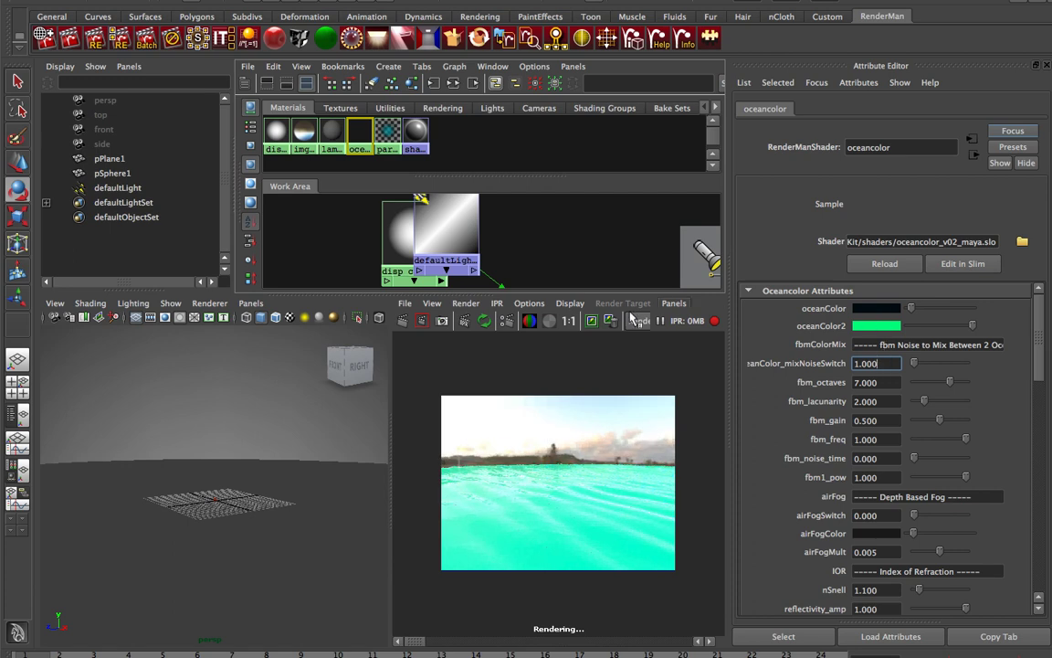
left_click(875, 327)
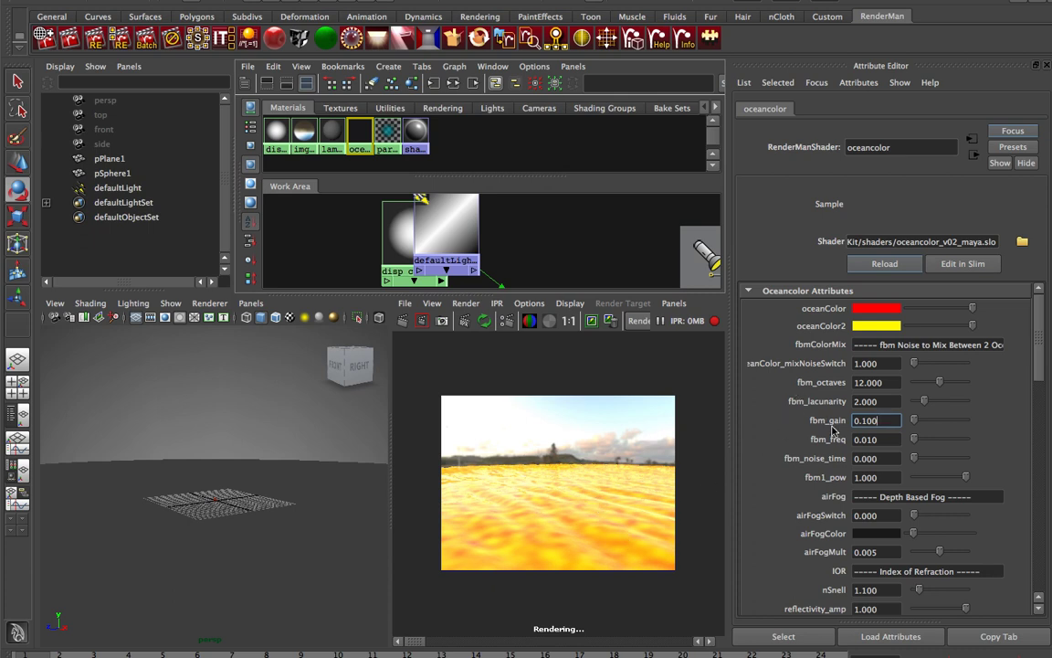
Try fbm_octaves values 7, 1 and then 12 on the live render.
left_click(879, 382)
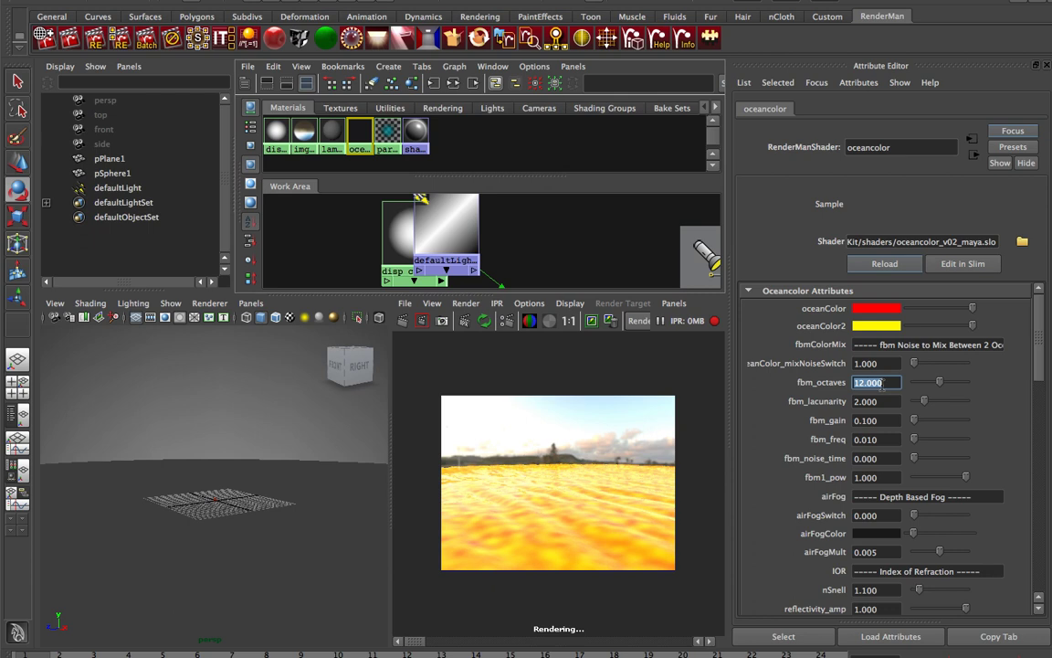
type("7")
key("Return")
left_click(879, 383)
type("1")
key("Return")
double_click(885, 382)
type("12")
key("Return")
left_click_drag(181, 545, 221, 493, "alt")
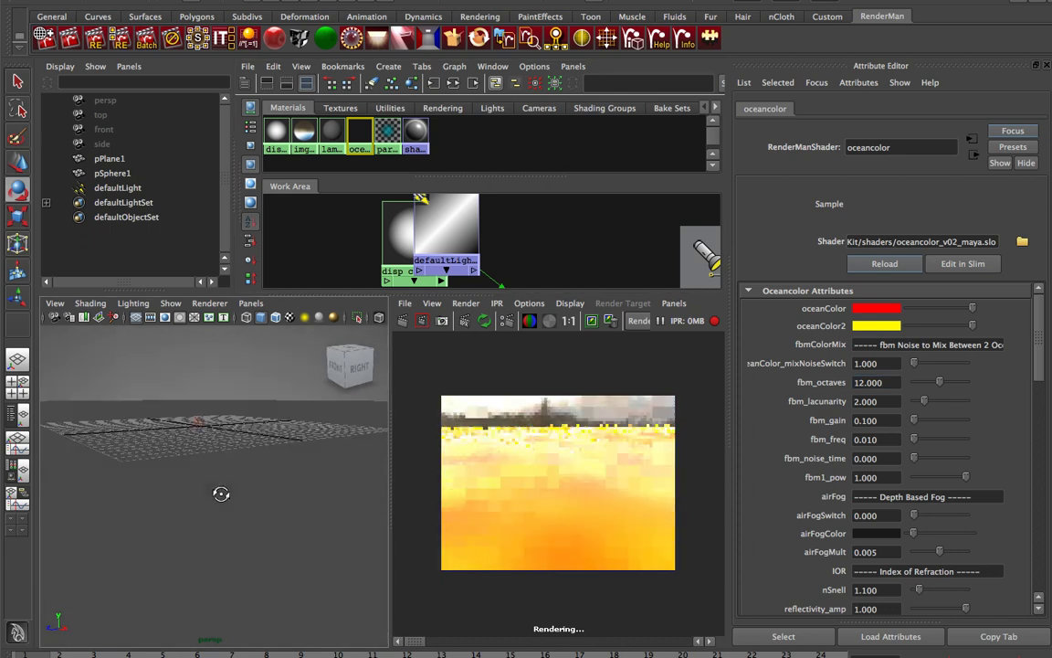
Try fbm_octaves values 1, 2 and 24.
double_click(891, 383)
type("1")
key("Return")
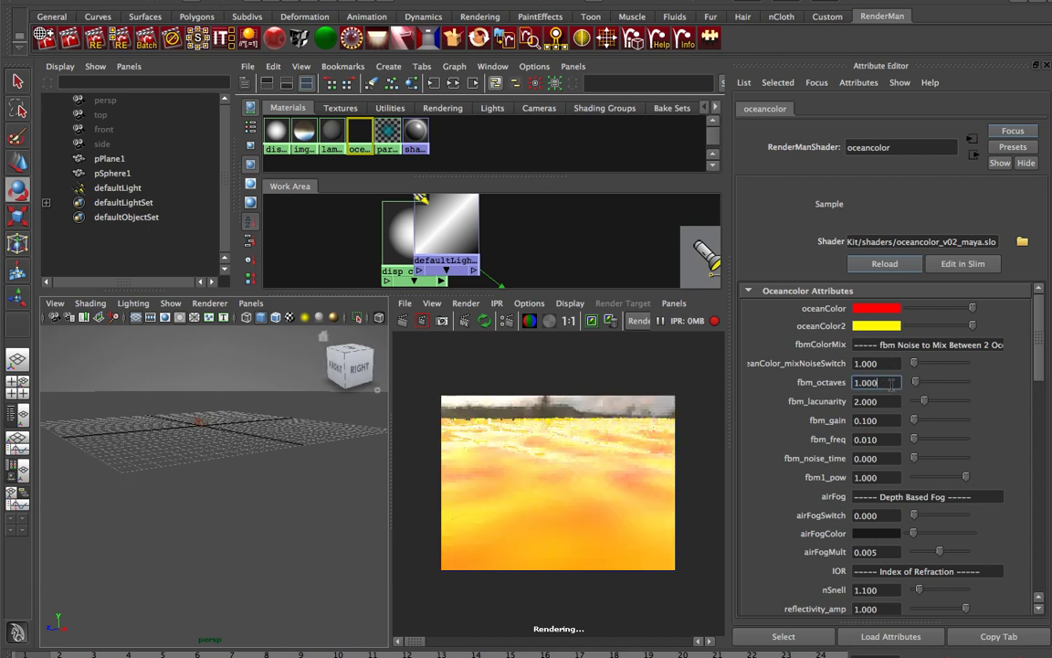
double_click(890, 385)
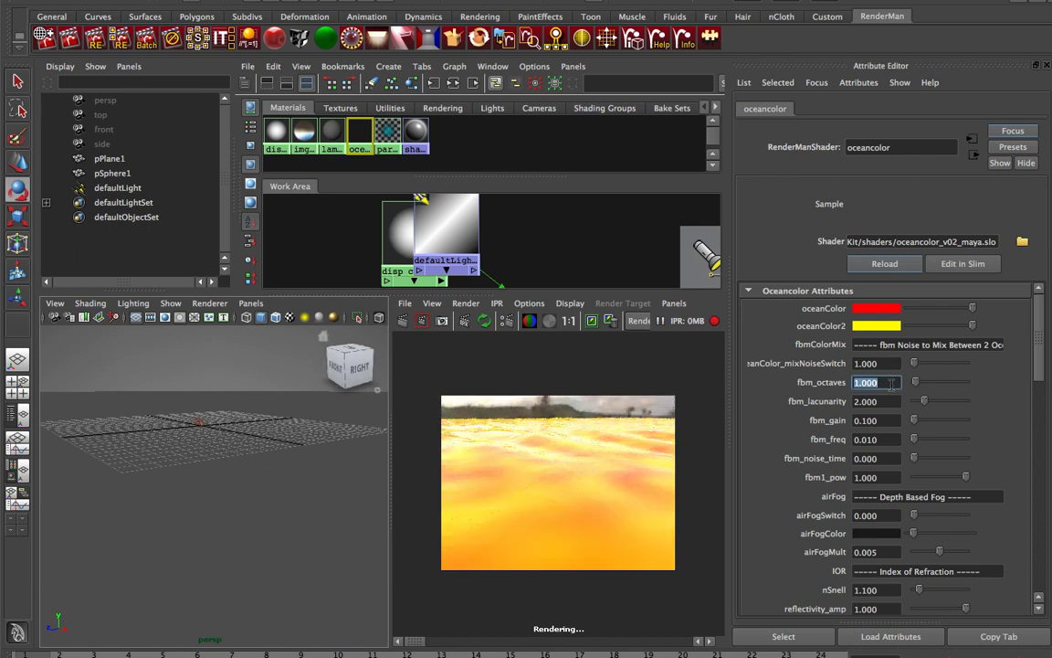
type("2")
key("Return")
double_click(891, 383)
type("24")
key("Return")
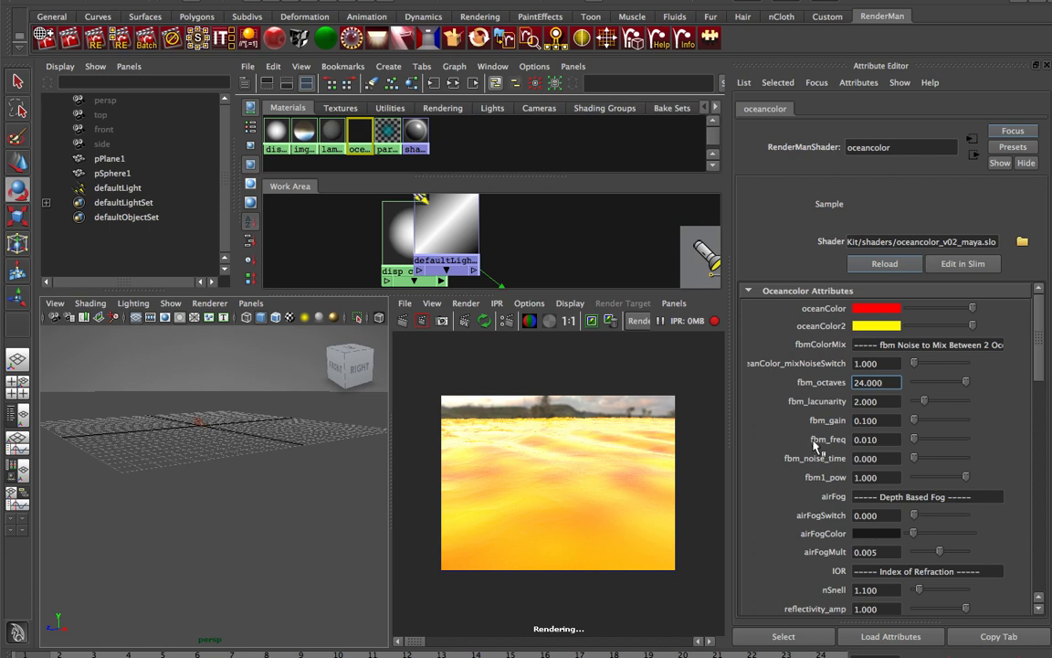
Settle fbm_octaves at 12 and set fbm_lacunarity to 0.1.
double_click(868, 383)
type("12")
key("Tab")
type("0.1")
key("Return")
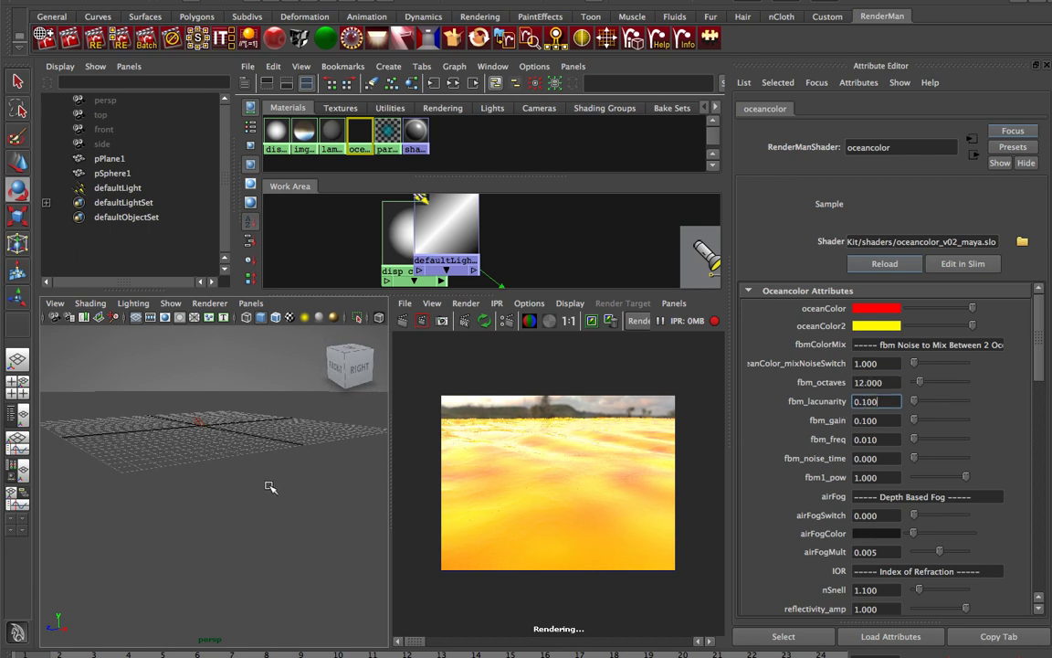
left_click_drag(270, 484, 207, 478, "alt")
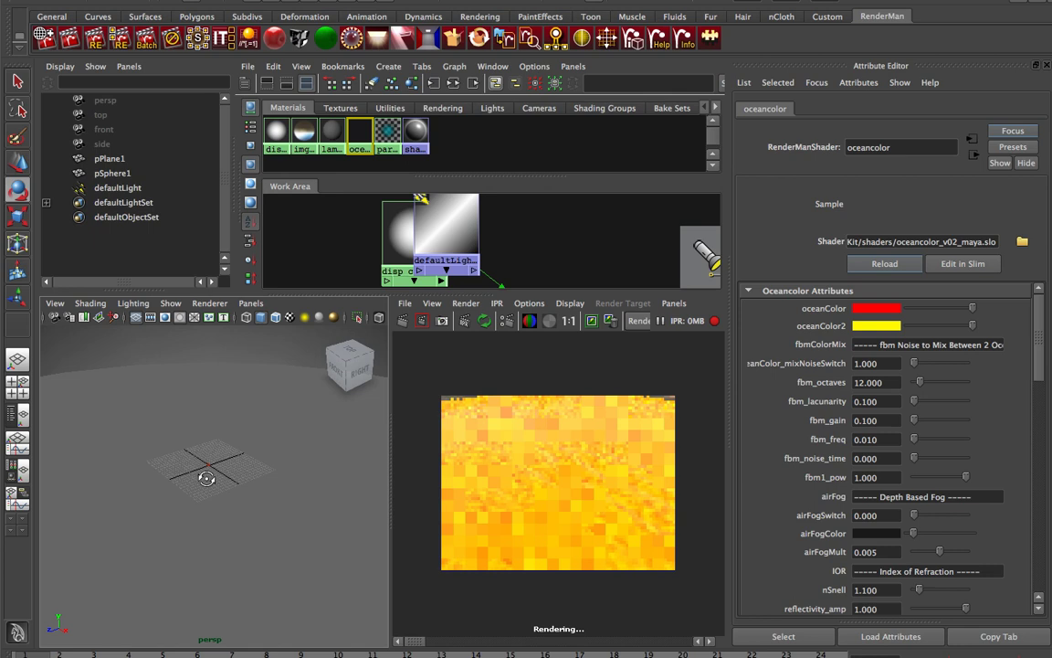
Enter 0.1 in the oceancolor shader's fbm_freq field.
left_click(883, 439)
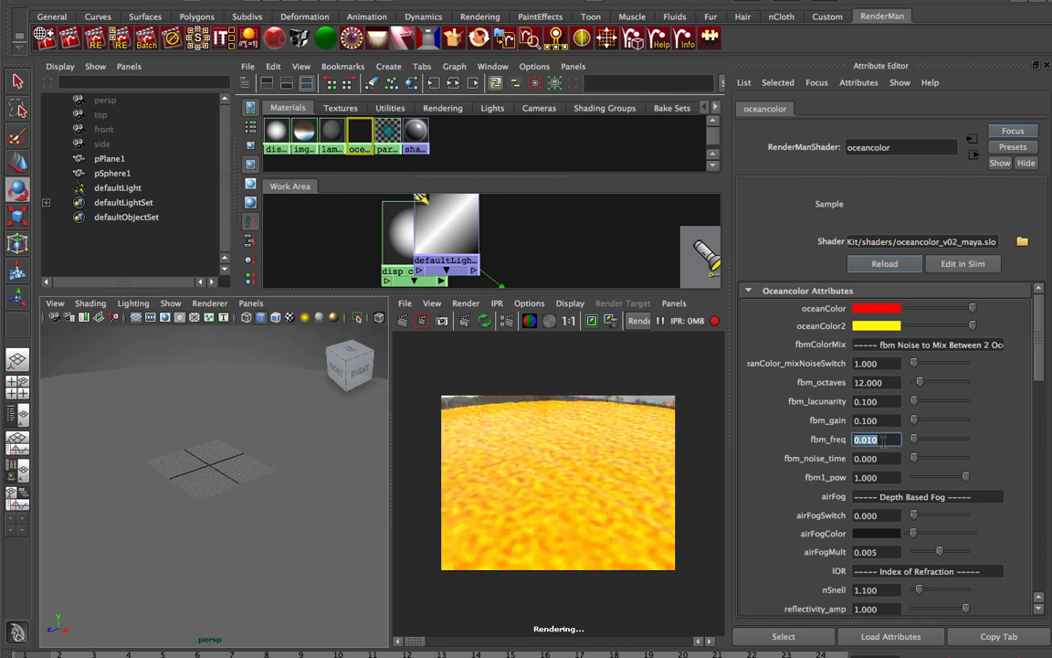
type("0.1")
key("Return")
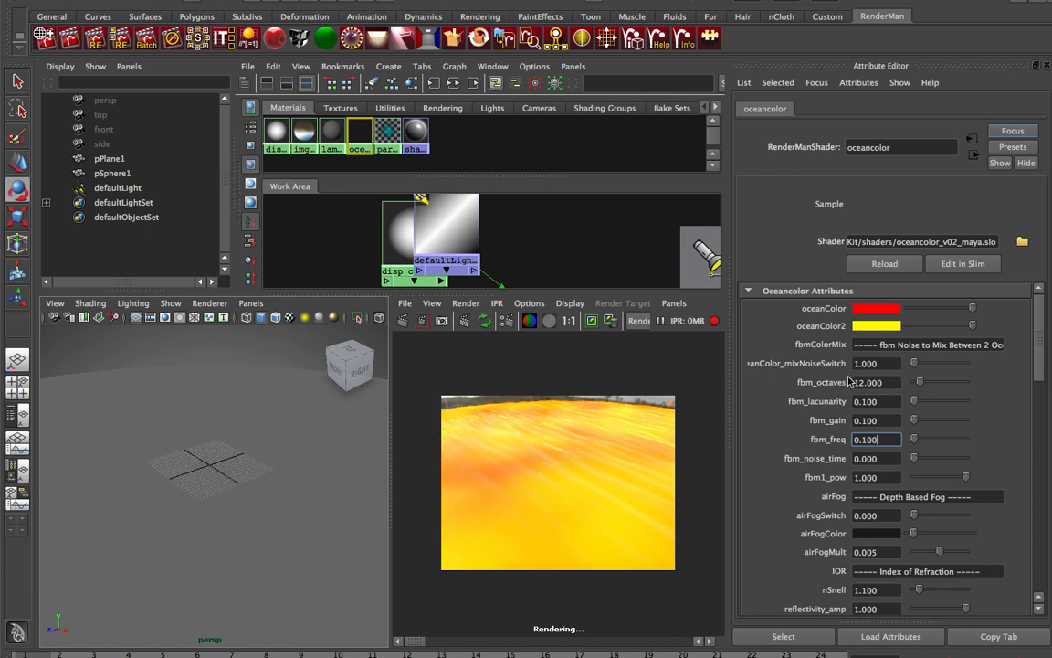
Set oceanColor to blue and oceanColor2 to green from the colour history.
left_click(868, 308)
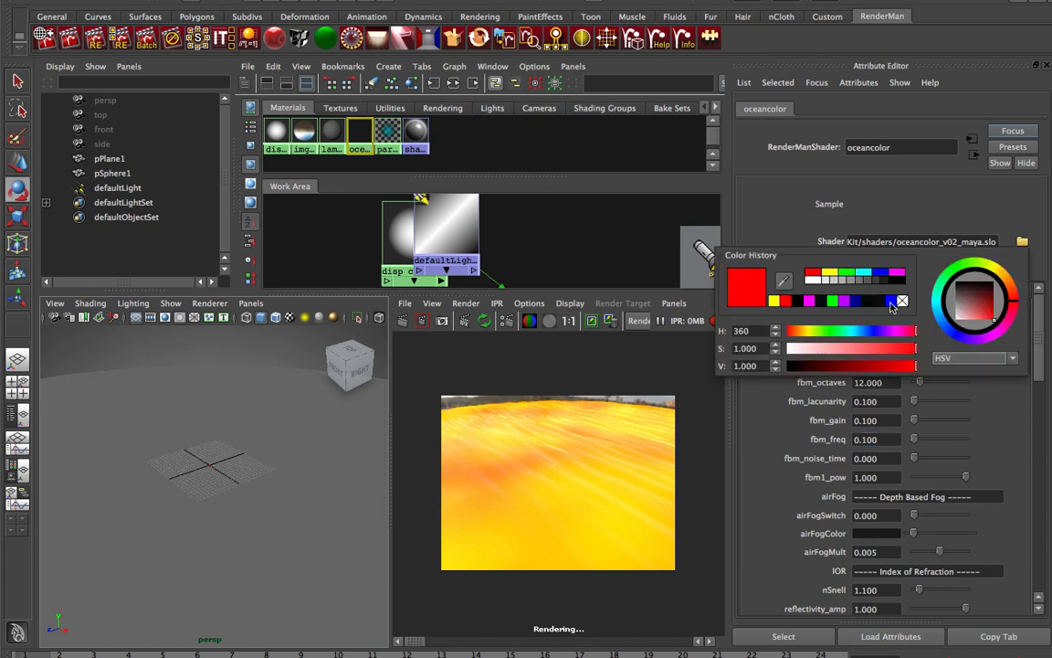
left_click(883, 274)
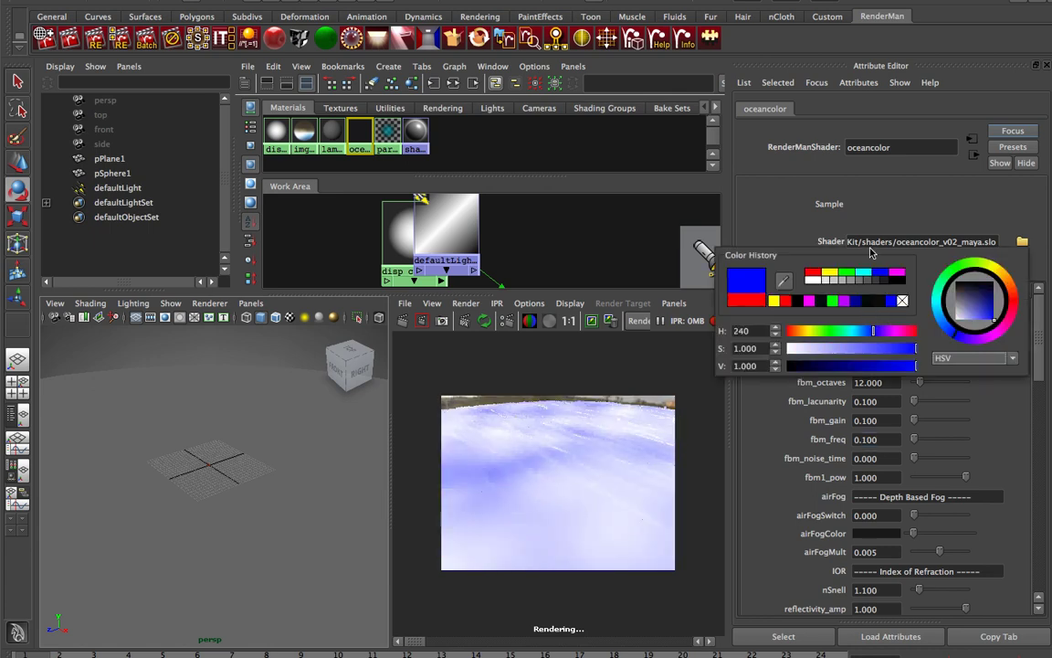
left_click(875, 326)
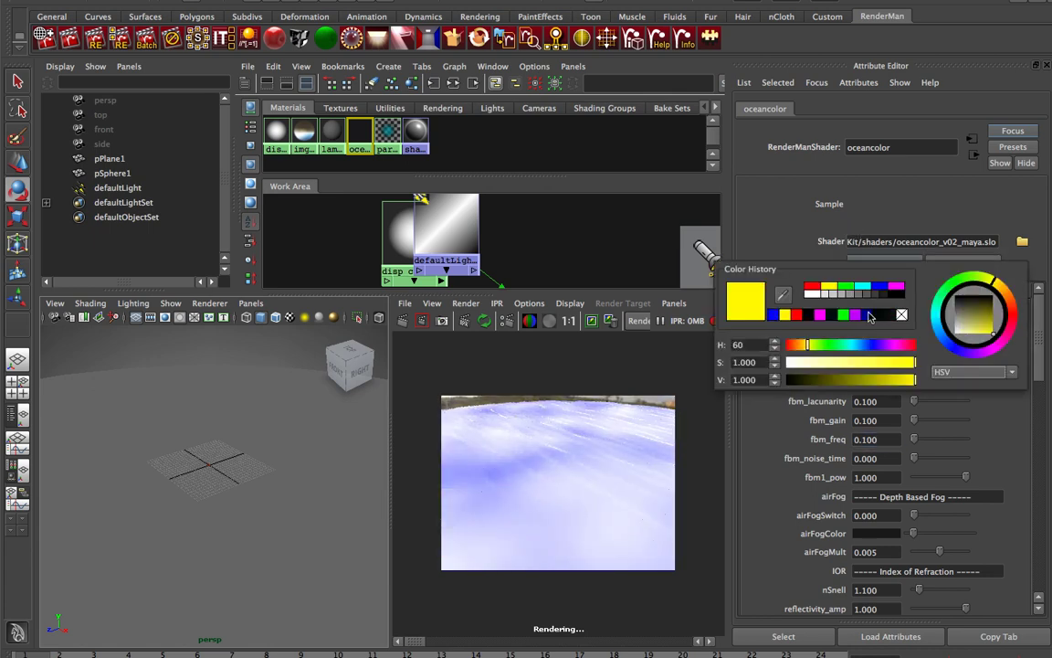
left_click(847, 316)
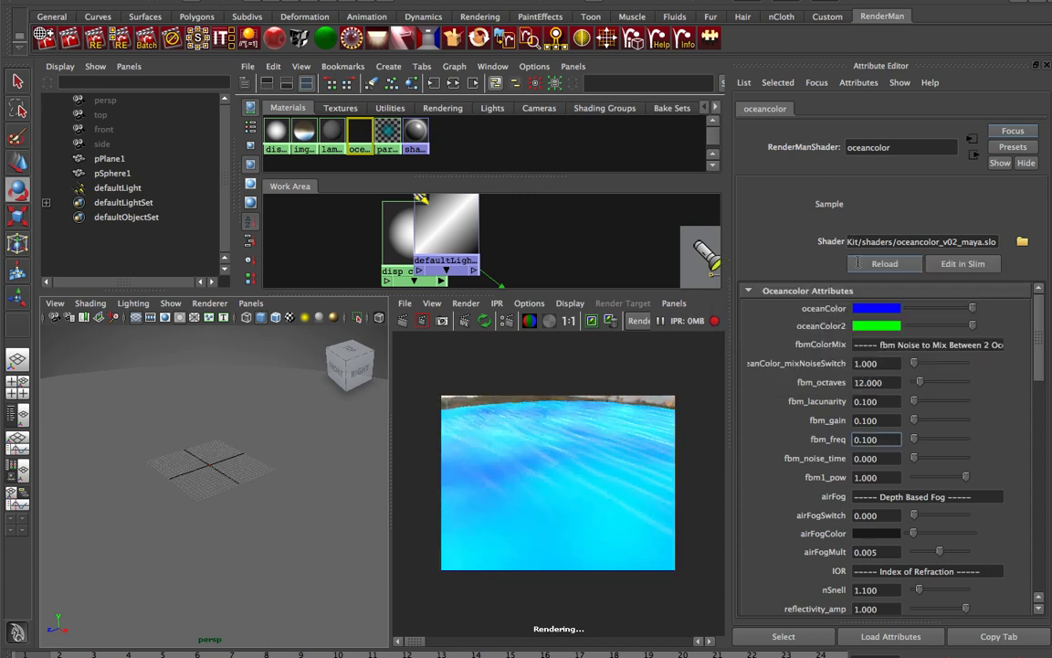
Lower the value of both the green and blue colours to near black.
left_click(873, 327)
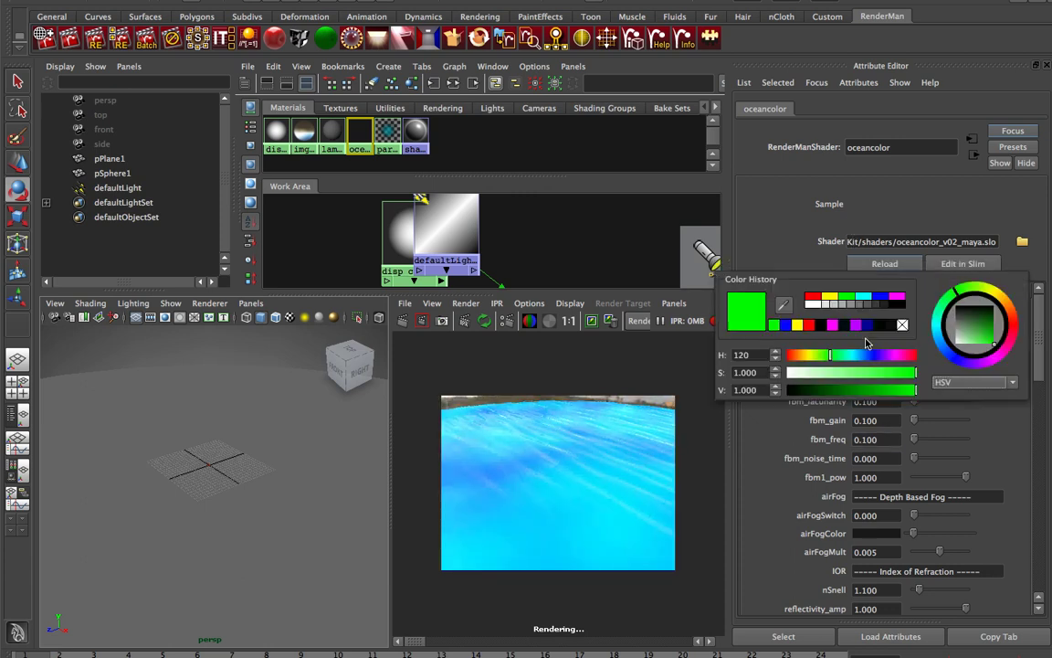
left_click(812, 392)
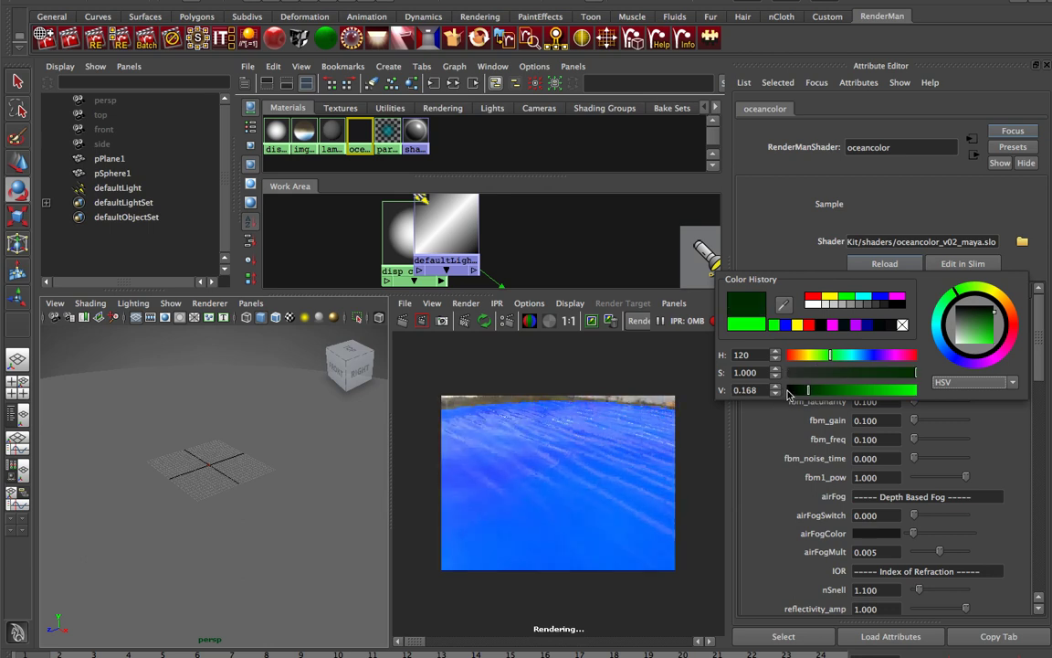
left_click_drag(812, 393, 790, 390)
left_click(794, 390)
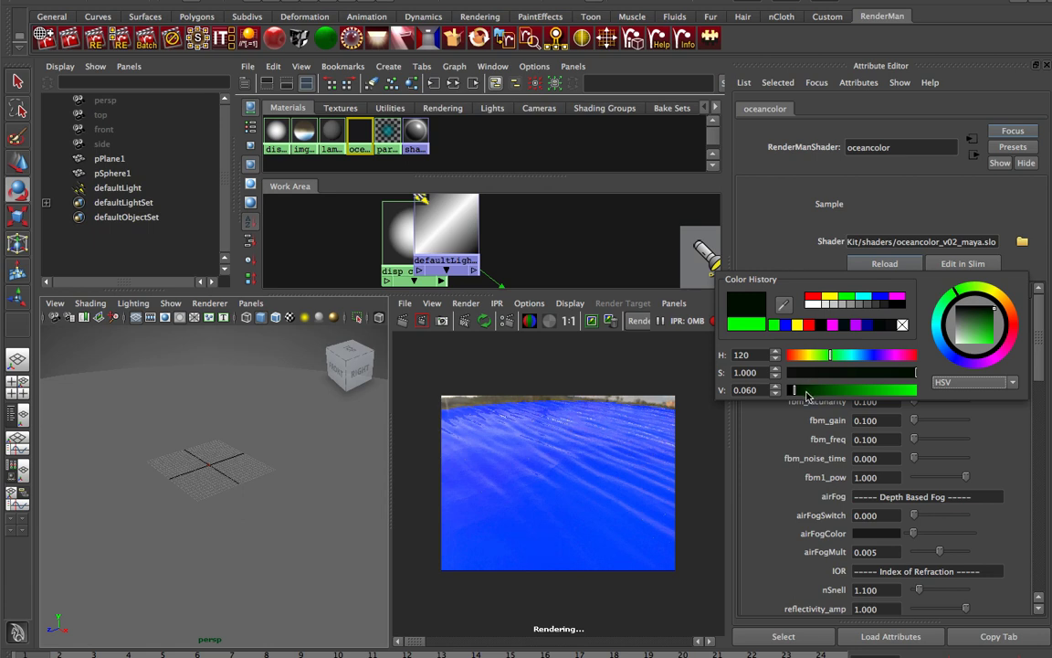
left_click(803, 390)
left_click(877, 309)
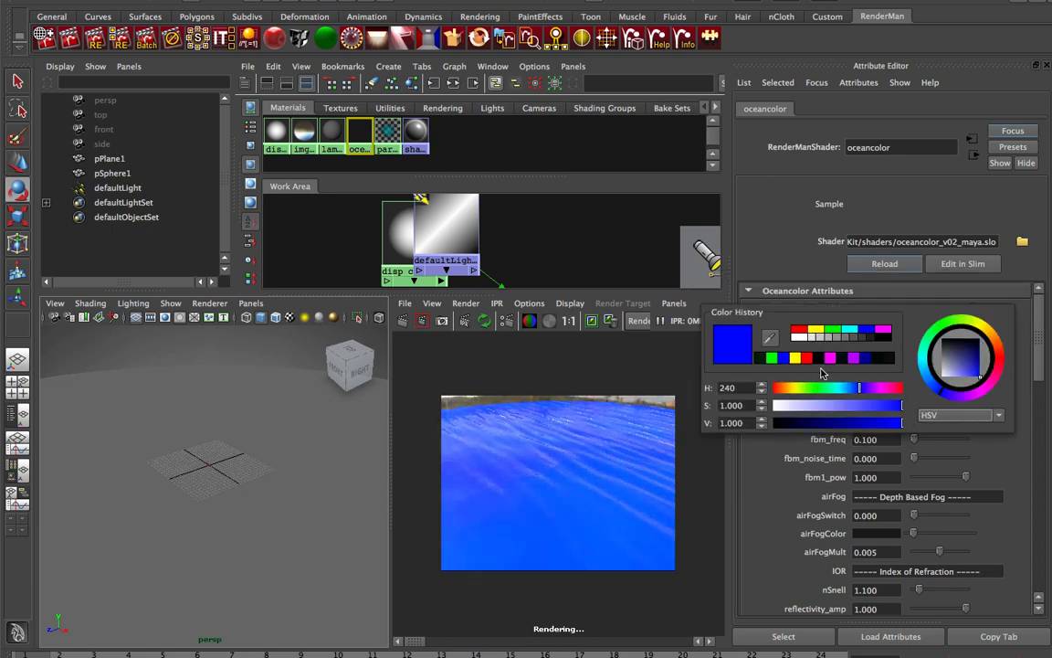
left_click(790, 423)
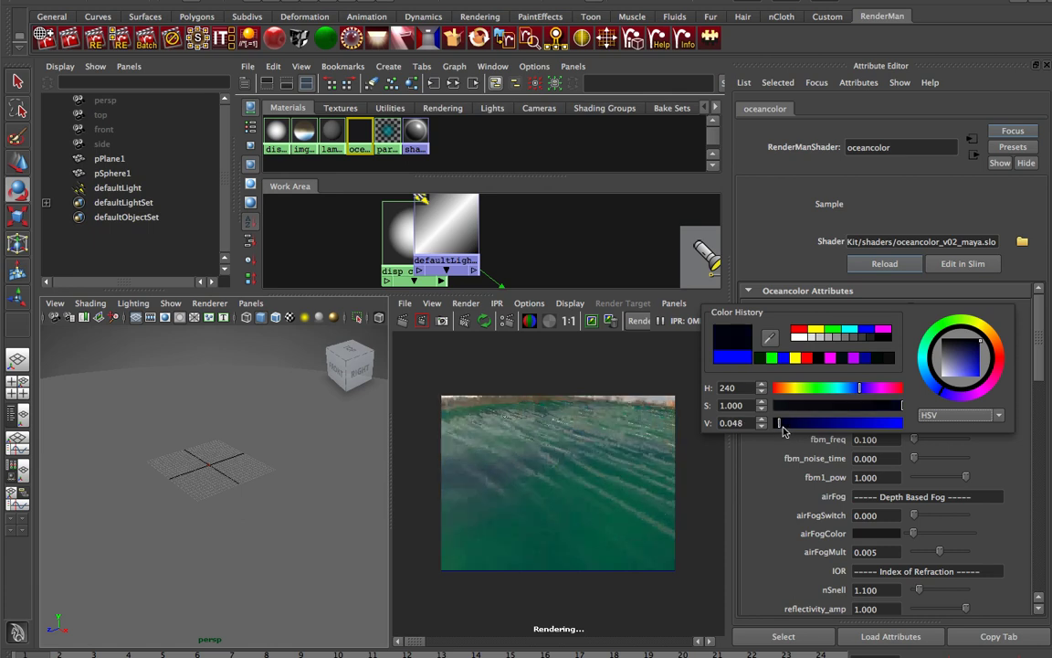
left_click(786, 424)
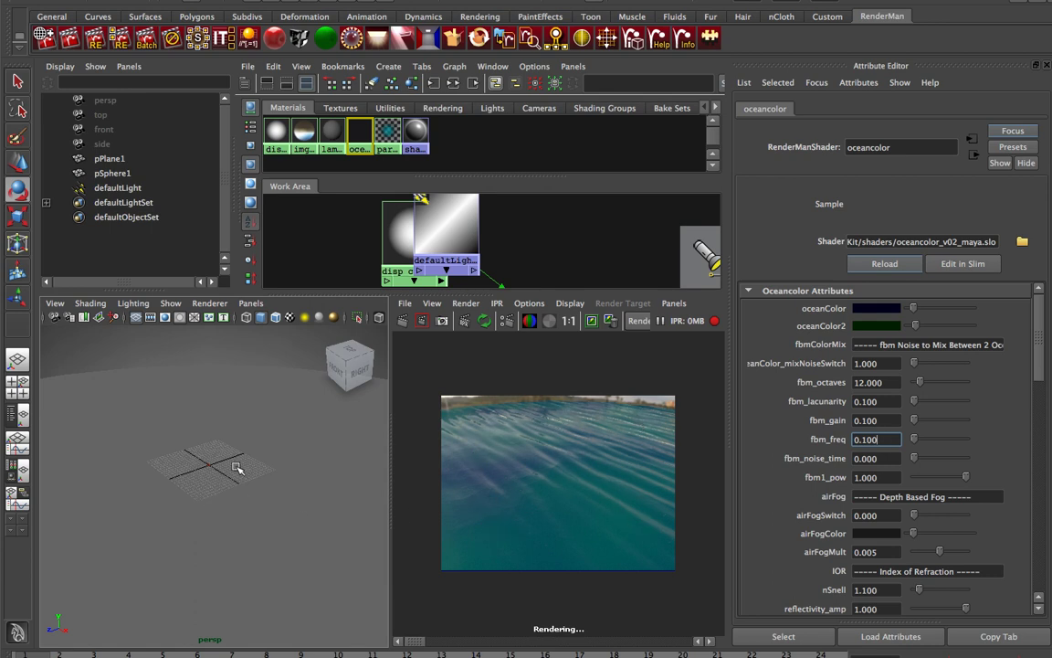
Toggle the ocean plane's visibility, then fine-tune the dark green and dark blue brightness.
key("ctrl+h")
key("ctrl+shift+h")
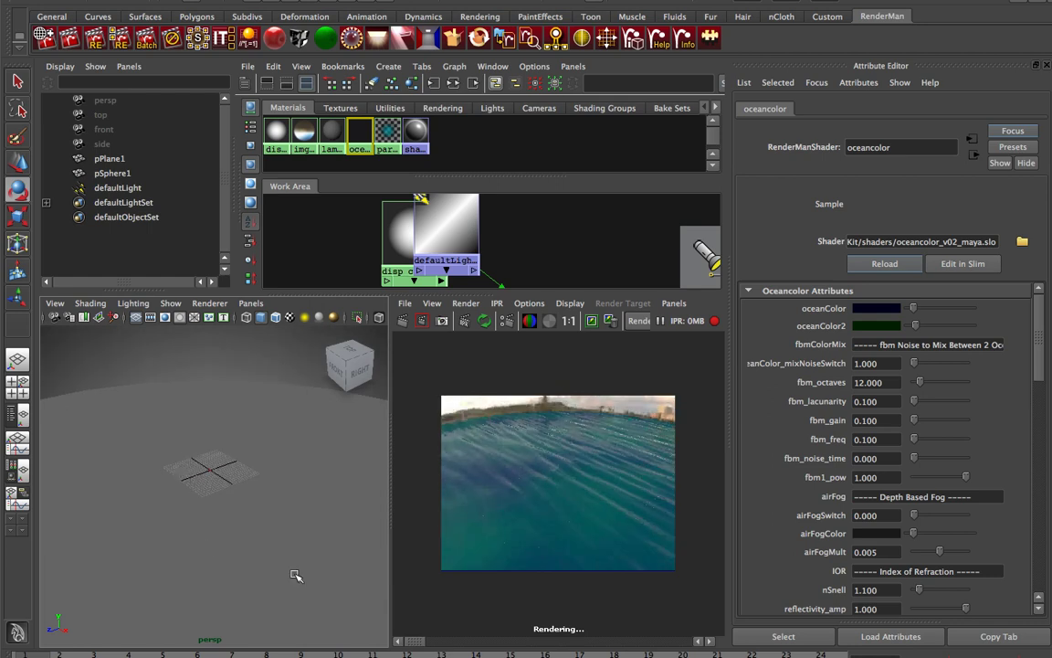
left_click(877, 326)
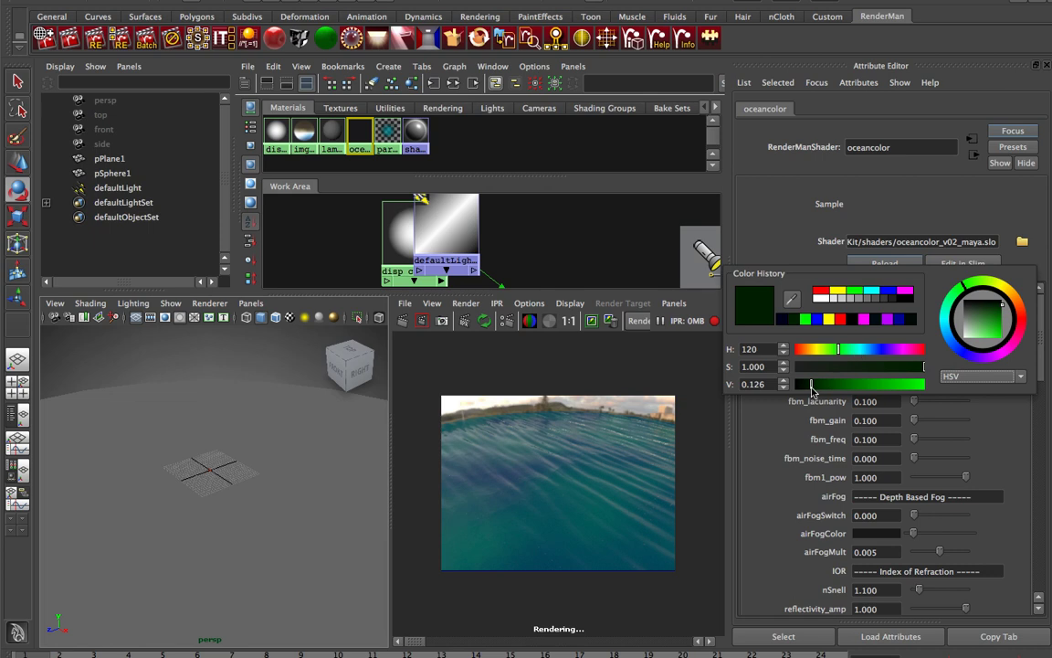
left_click_drag(809, 387, 804, 387)
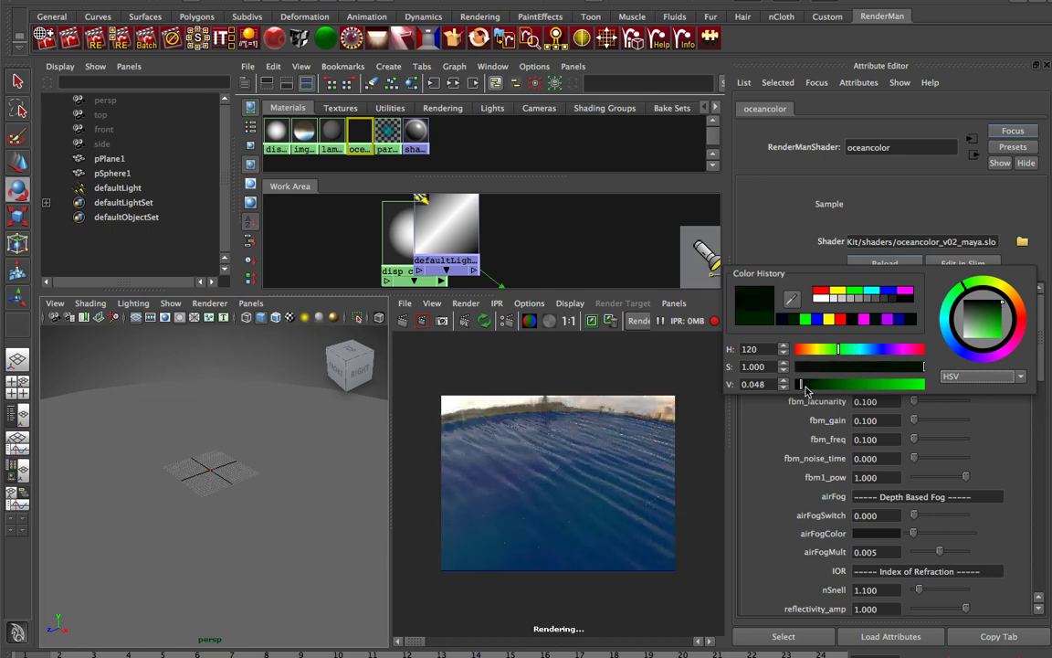
left_click_drag(805, 387, 809, 392)
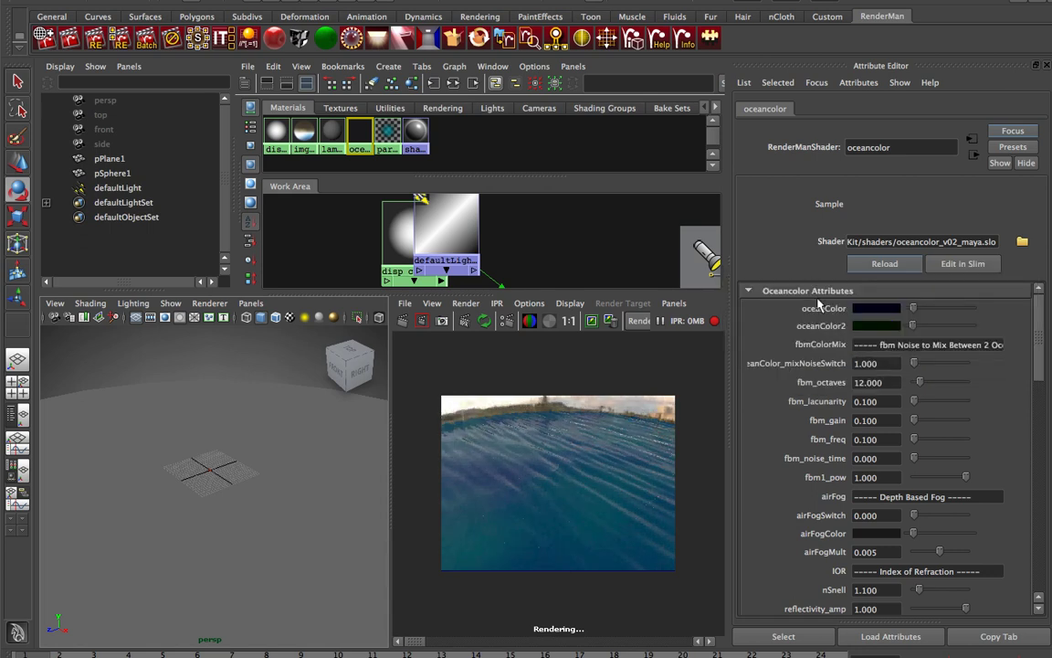
left_click(877, 307)
left_click_drag(787, 393, 779, 395)
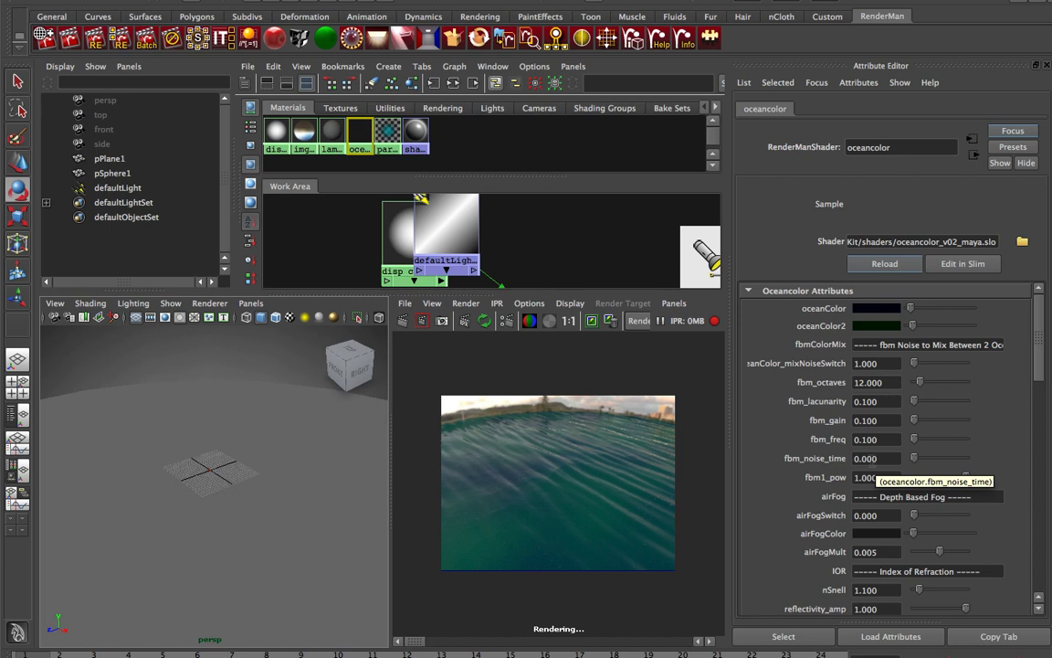
Set fbm_noise_time to 0.1, re-render the ocean and compare with earlier stored renders.
left_click(874, 463)
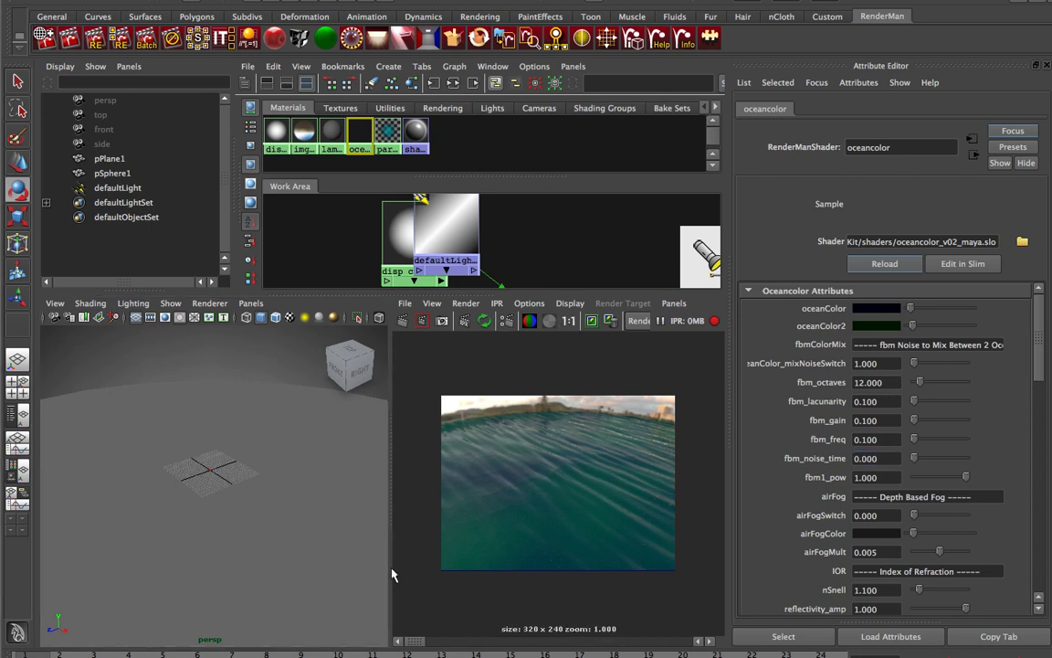
left_click(405, 322)
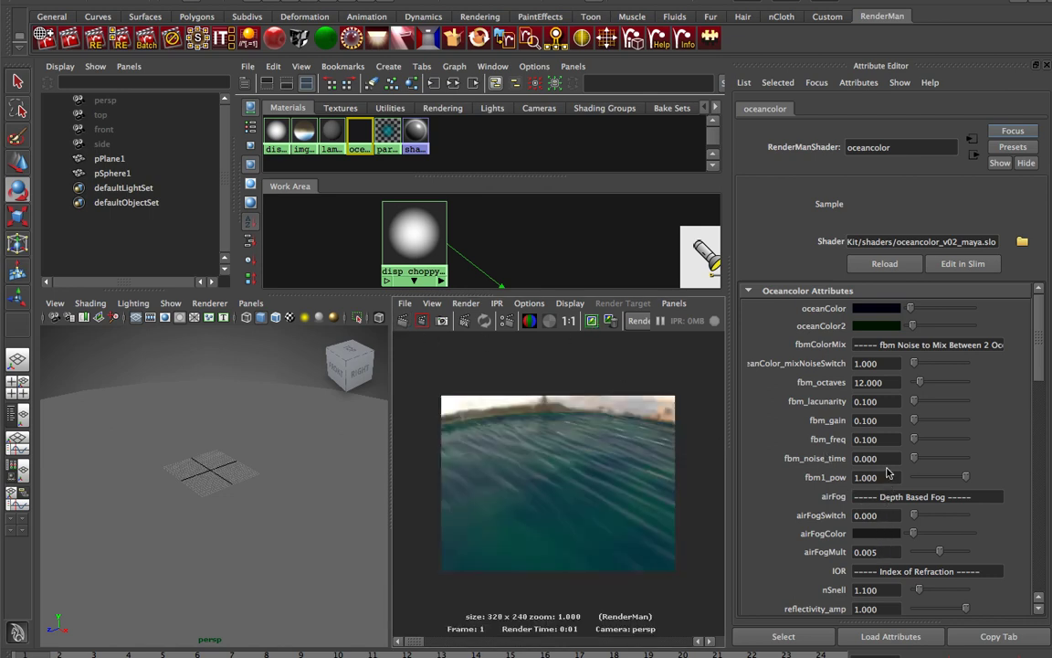
left_click(884, 459)
type("0.1")
key("Return")
left_click(403, 320)
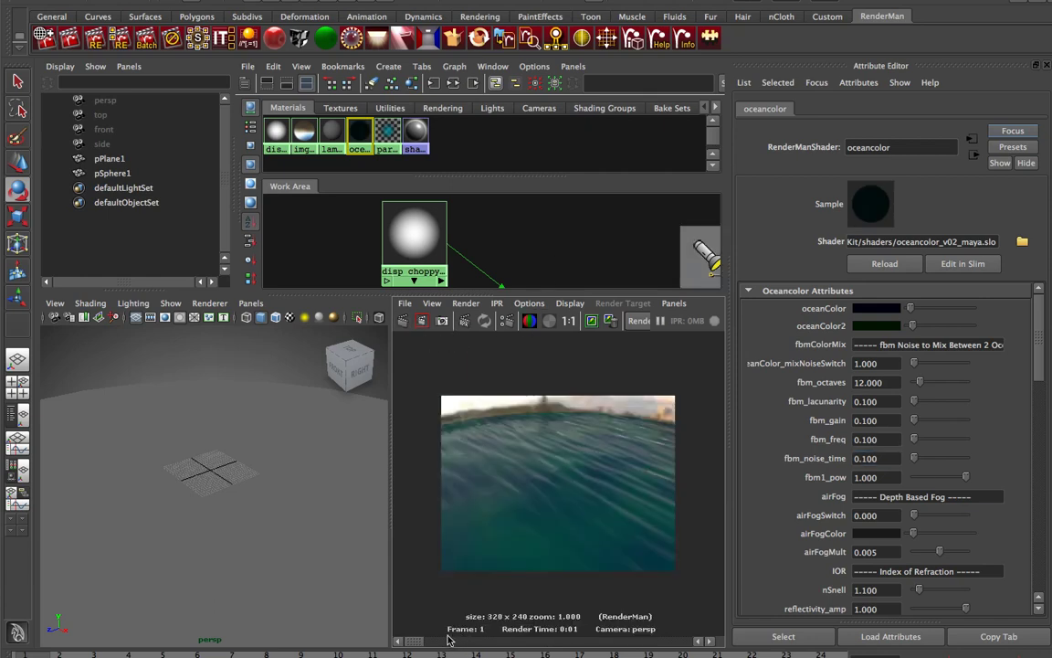
left_click(419, 643)
left_click_drag(418, 643, 374, 574)
Reselect the oceancolor shader and set airFogSwitch to 1 to turn on depth fog.
left_click(898, 515)
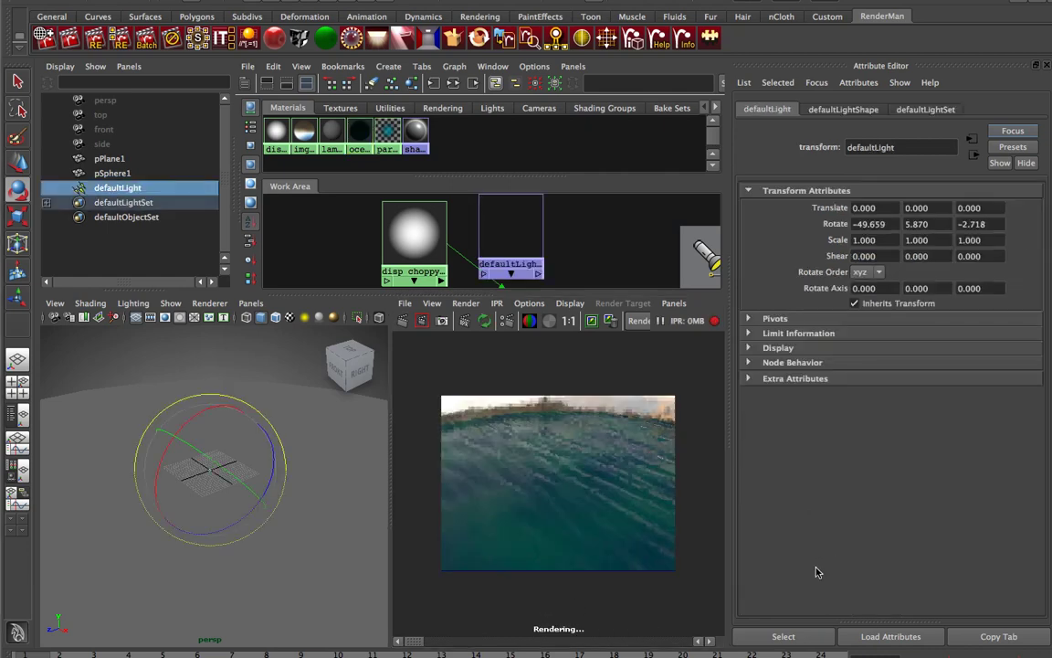
left_click(360, 134)
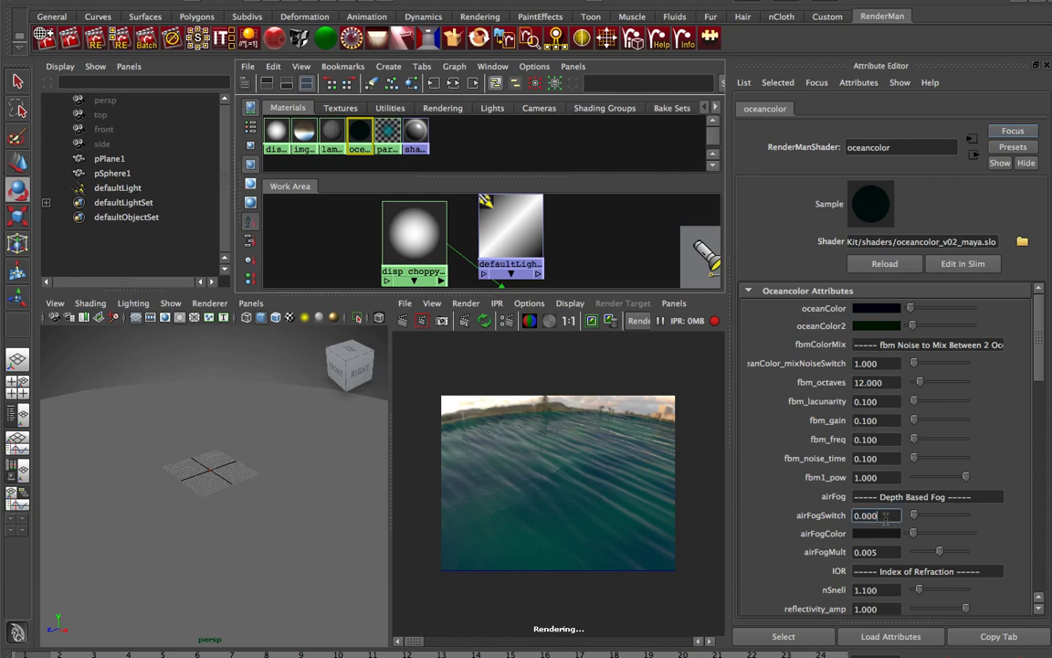
type("1")
key("Return")
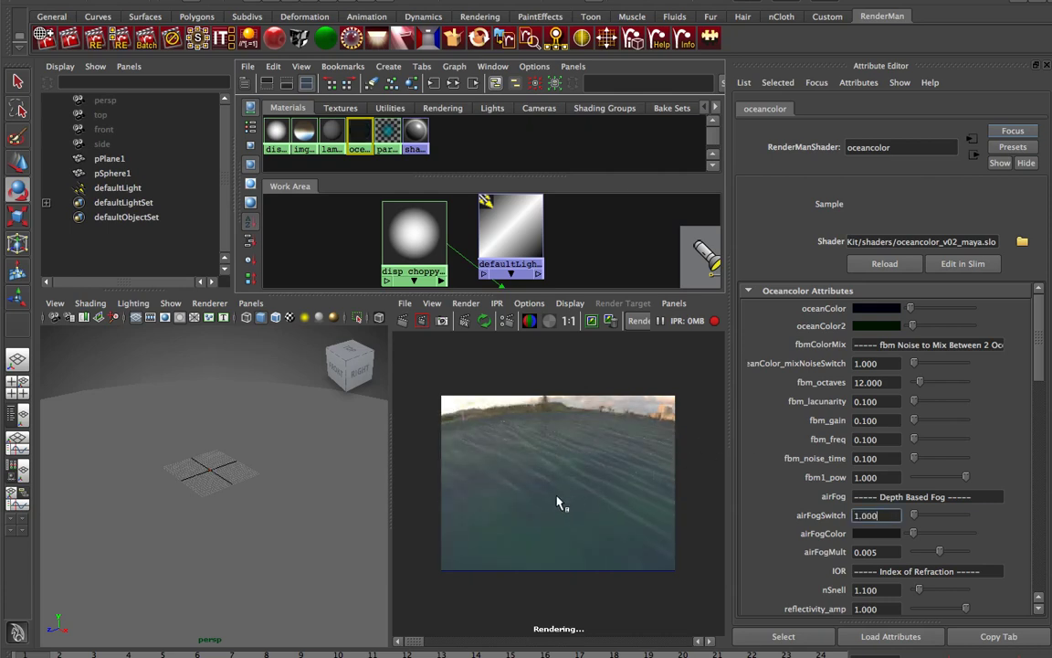
Set the ocean's airFogColor to pure red from the Color History.
left_click(872, 533)
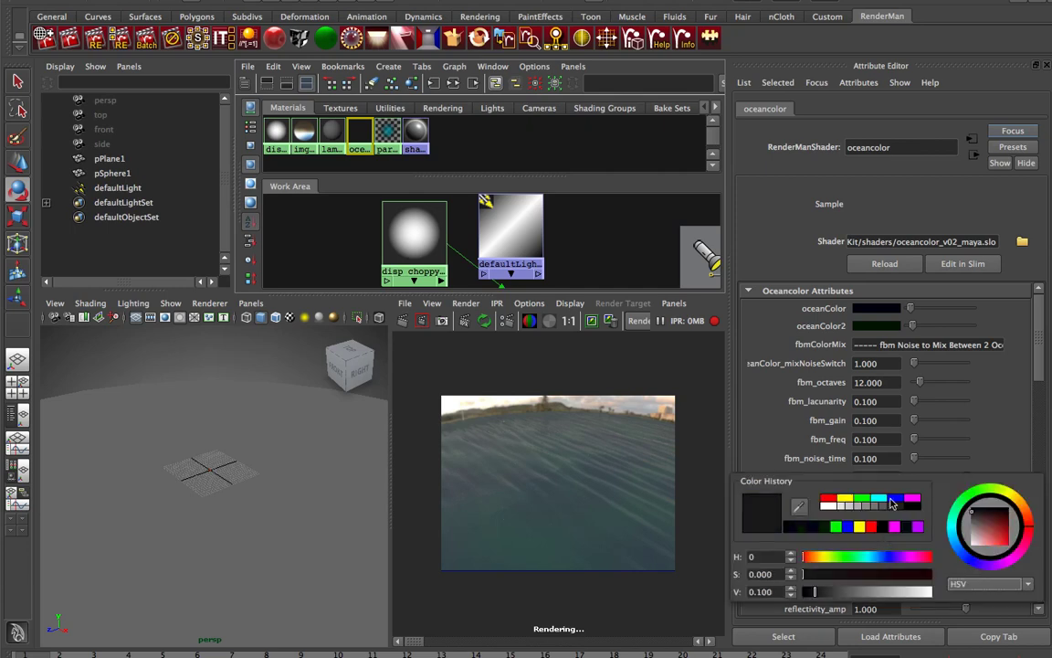
left_click(827, 498)
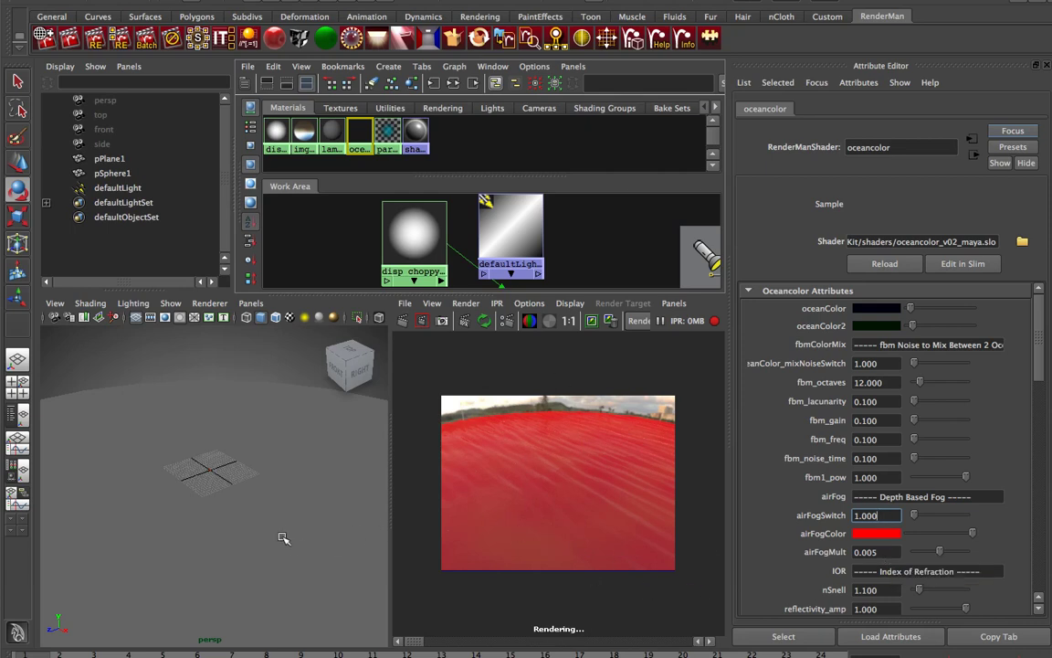
left_click_drag(282, 535, 280, 500, "alt")
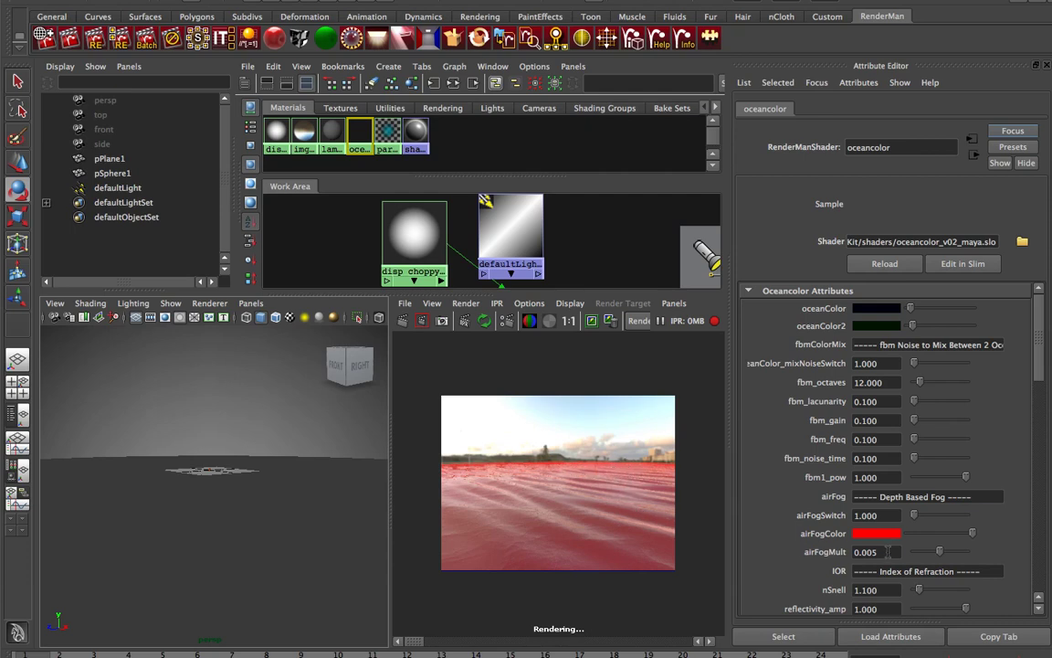
Lower the airFogMult fog multiplier to 0.001.
left_click(879, 551)
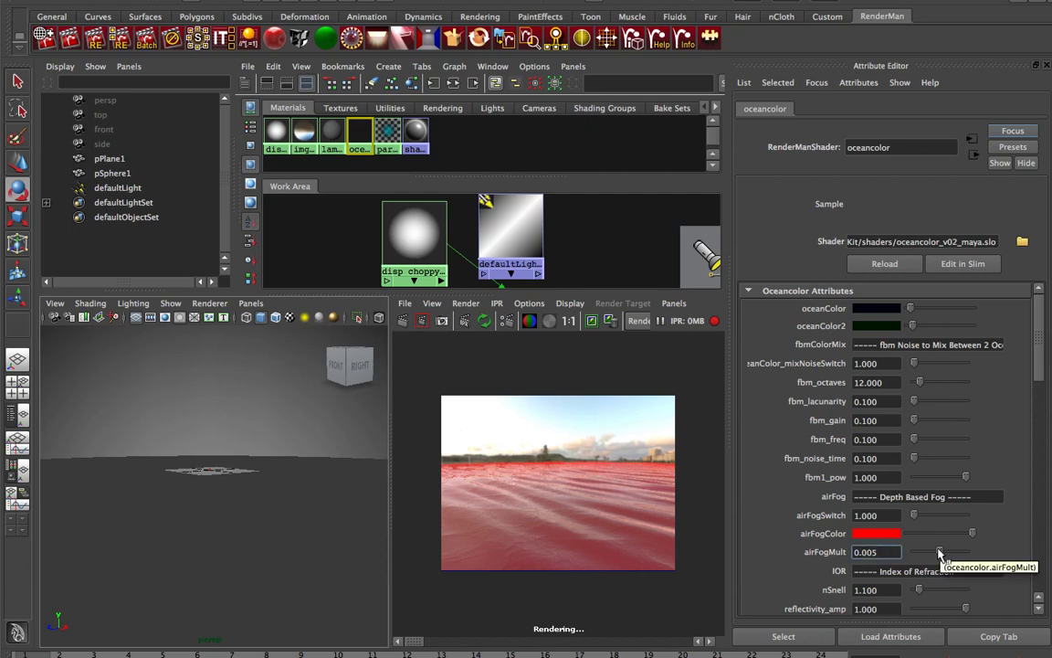
left_click_drag(938, 554, 918, 556)
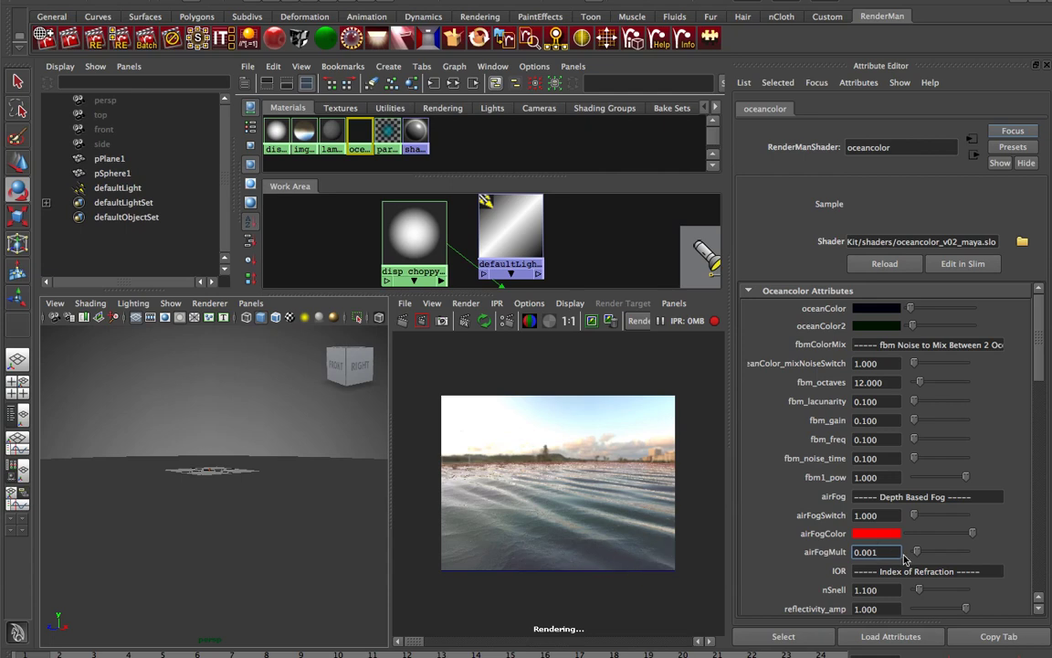
left_click_drag(326, 489, 327, 493, "alt")
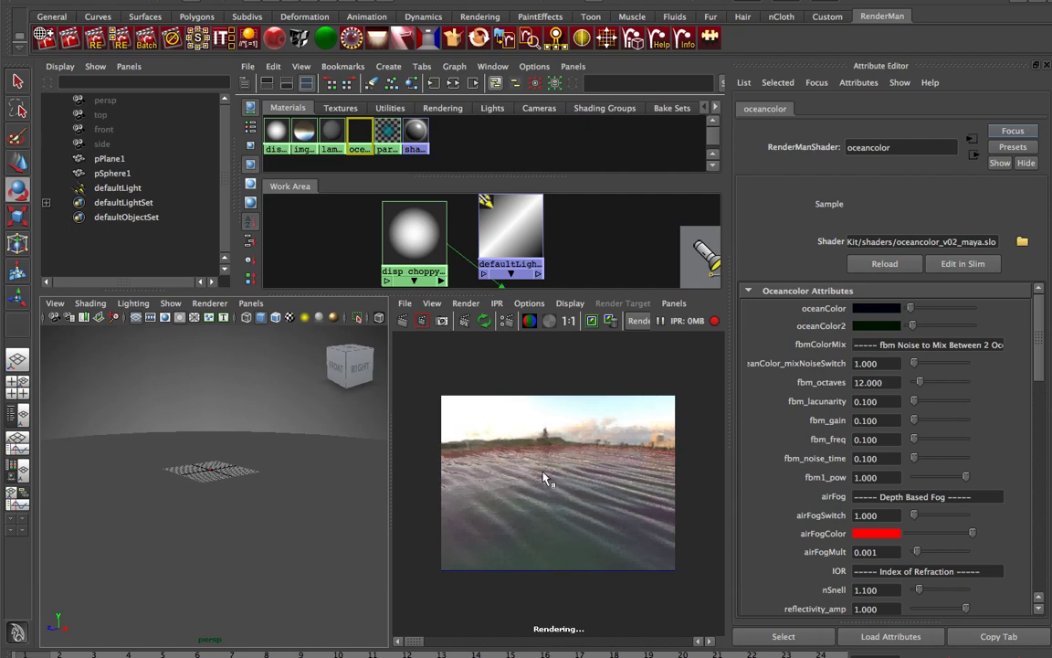
left_click(899, 552)
key("BackSpace")
key("BackSpace")
type("1")
Change airFogColor from red to a darker, desaturated blue-grey.
left_click(863, 535)
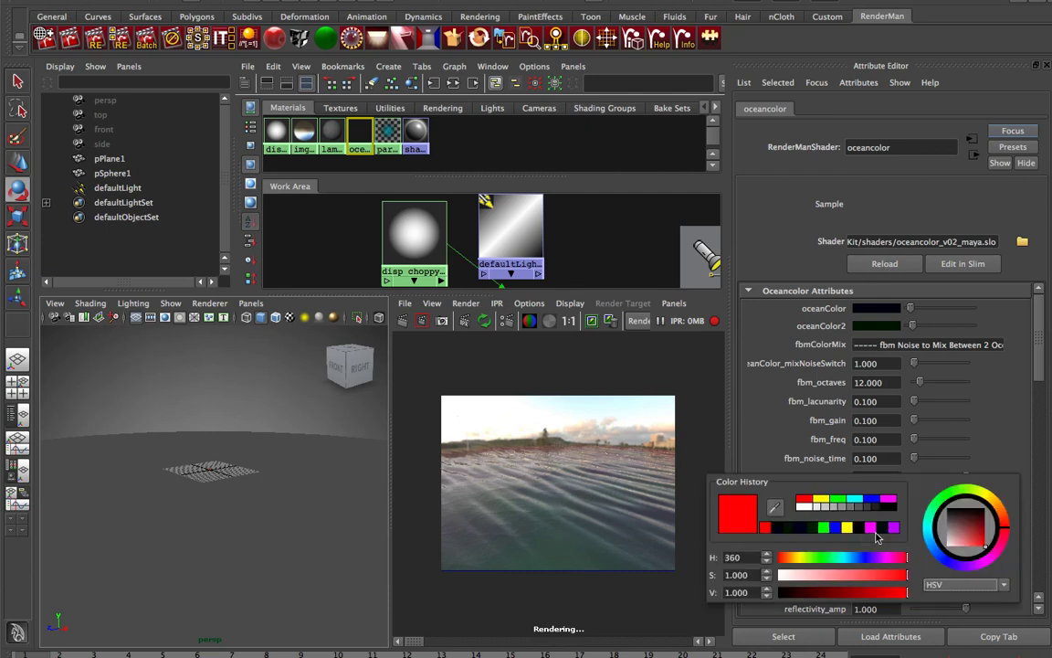
left_click(866, 502)
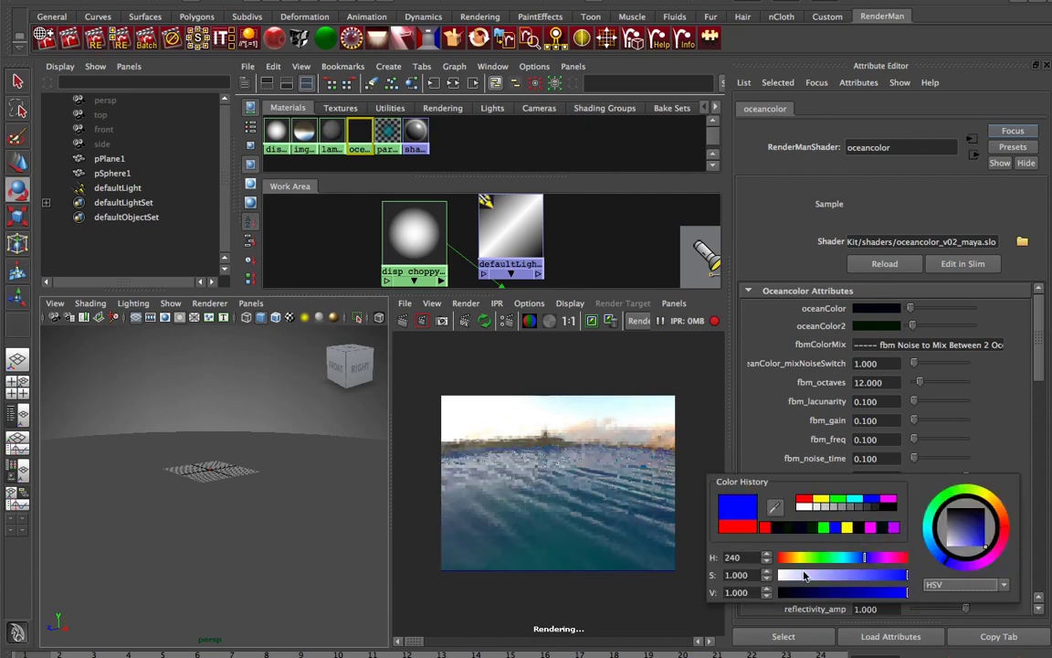
left_click_drag(846, 575, 816, 574)
left_click(841, 592)
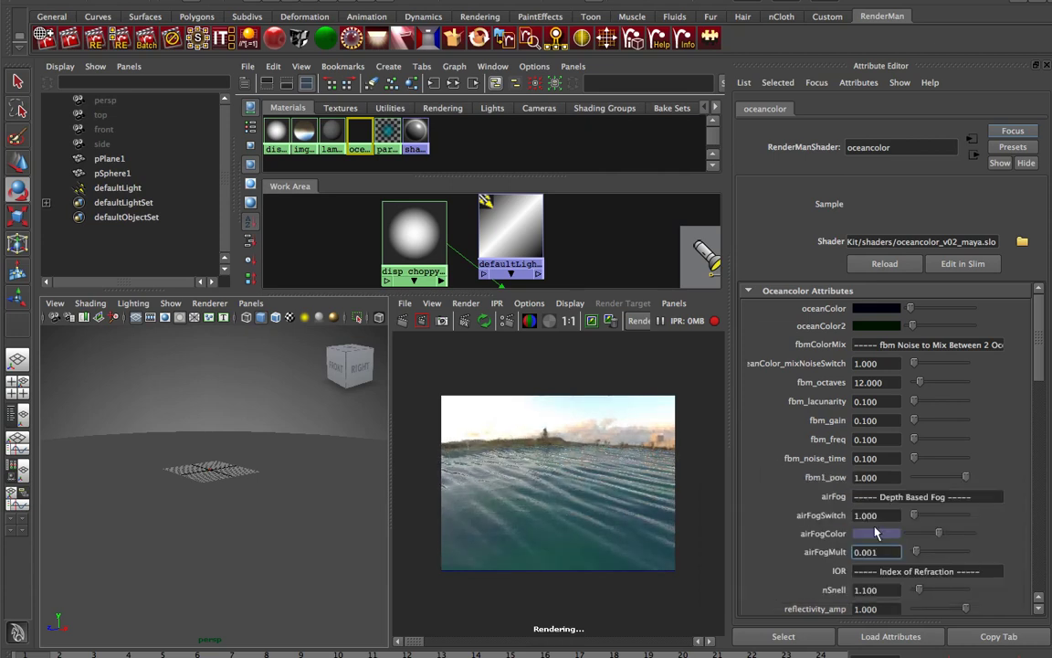
Set airFogSwitch to 0 and re-render the ocean without depth fog.
double_click(871, 514)
type("0.005")
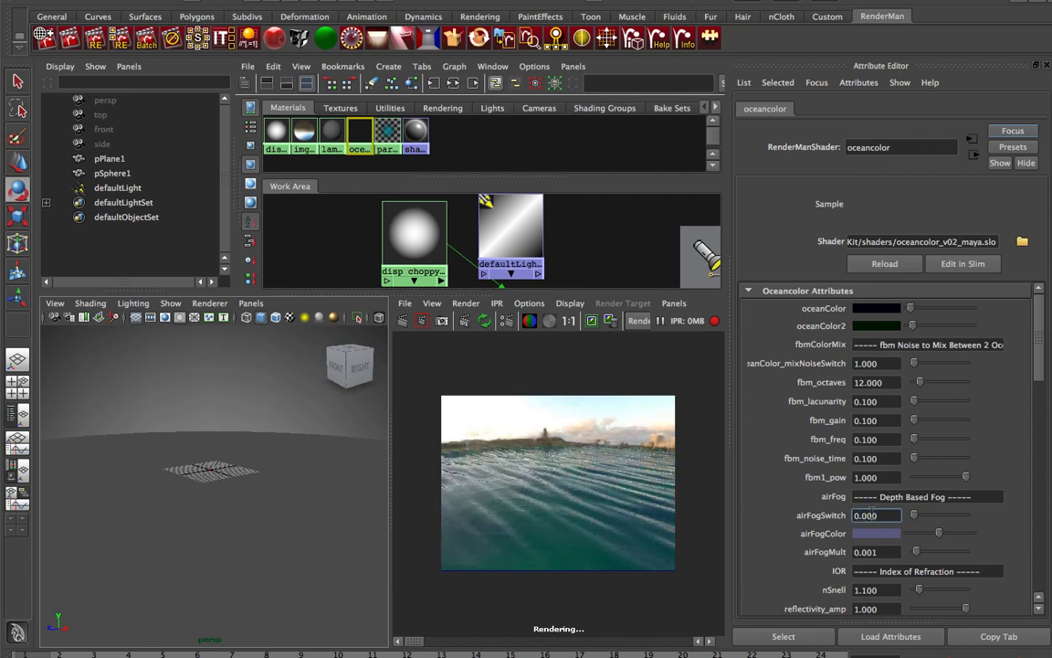
key("Return")
type("1")
key("Return")
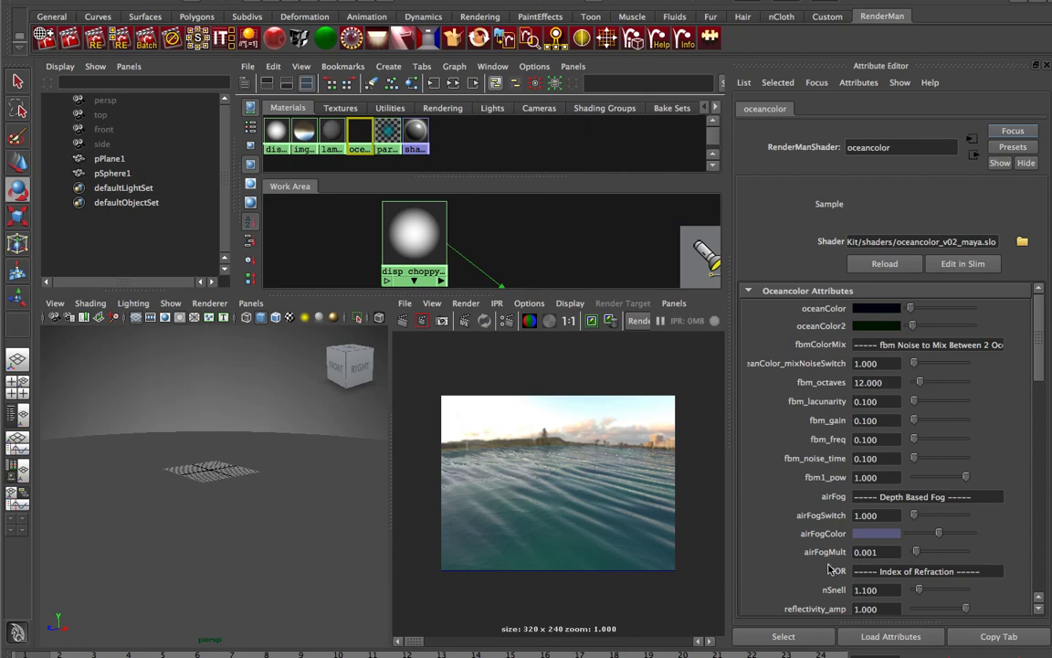
left_click(885, 516)
type("0")
key("Return")
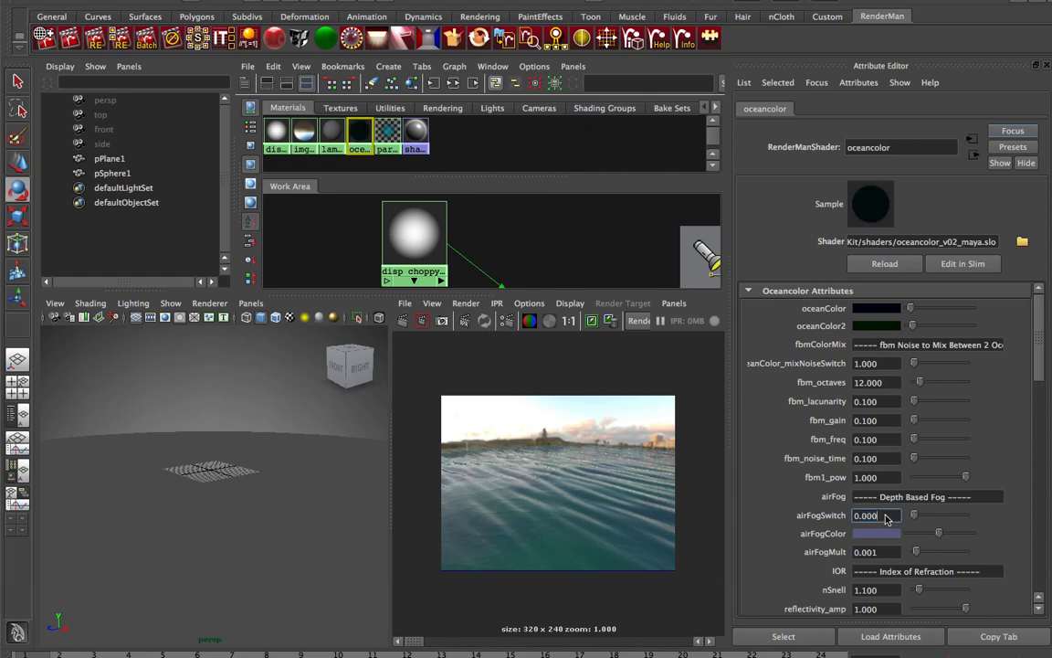
left_click(406, 321)
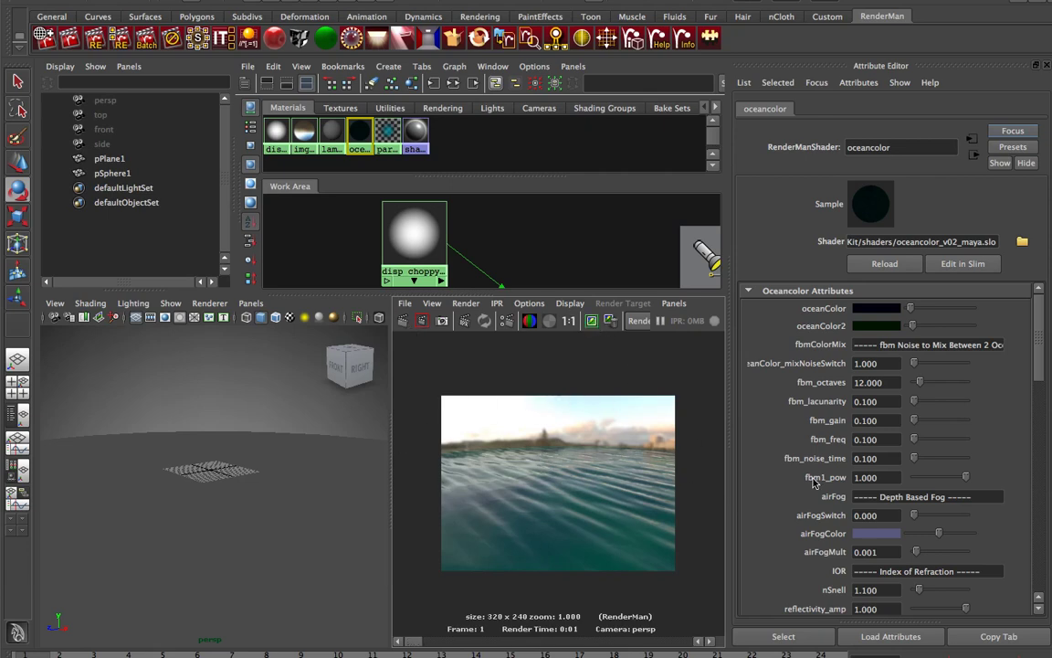
Set airFogSwitch back to 1, re-render, and compare against the fog-off image.
left_click(882, 515)
type("1")
key("Return")
left_click(421, 320)
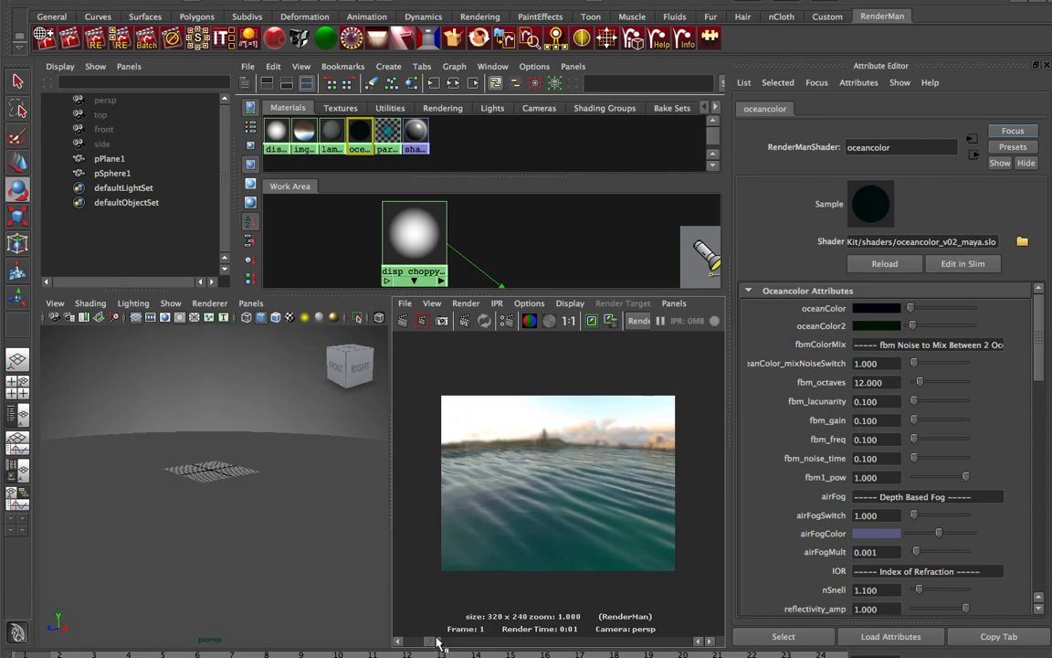
left_click_drag(438, 642, 414, 646)
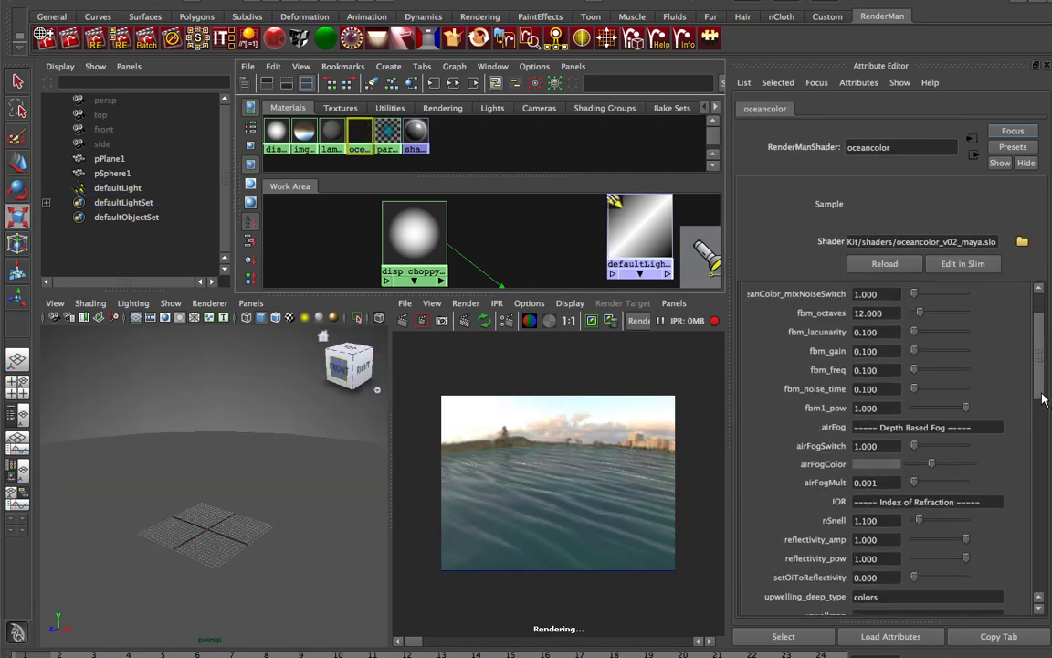
Drag nSnell up to about 5, then return it to 1.100.
scroll(1036, 421, "down", 2)
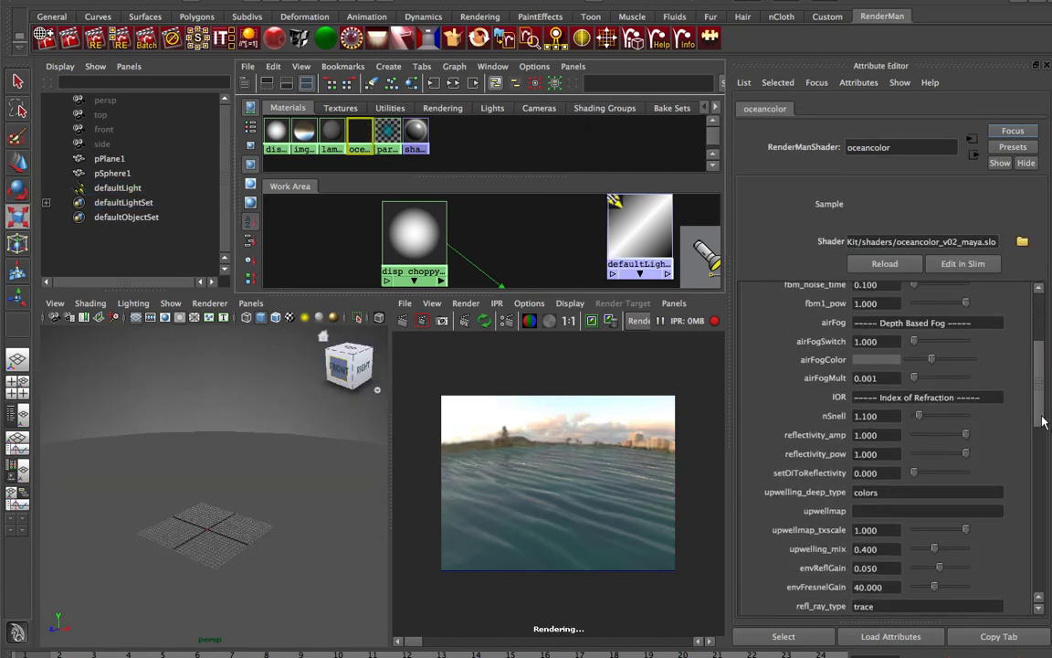
left_click(890, 418)
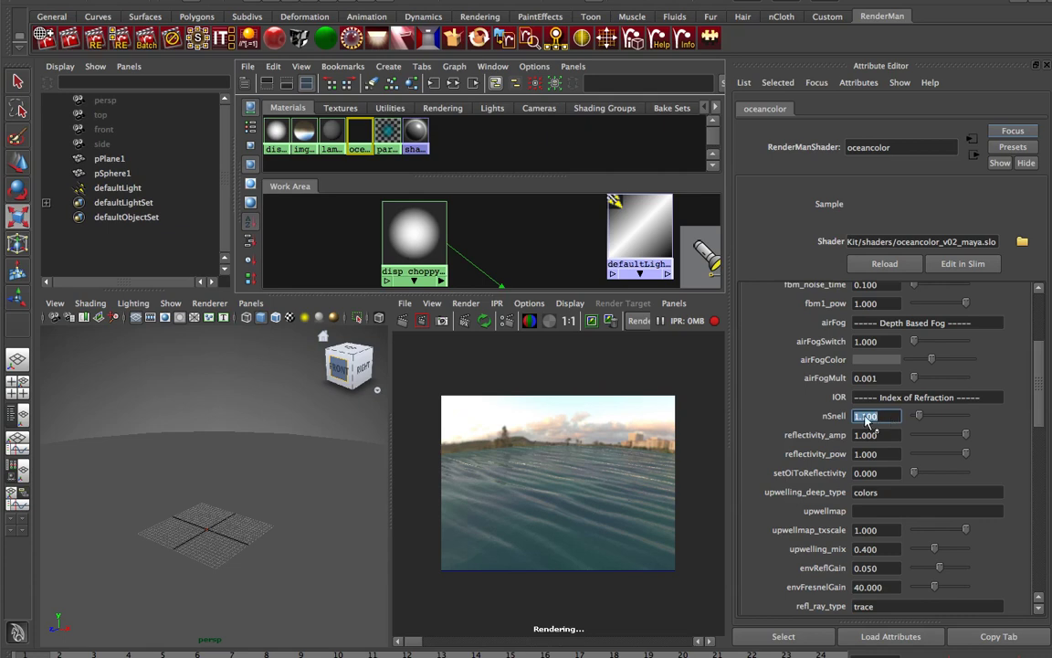
left_click_drag(255, 522, 240, 475, "alt")
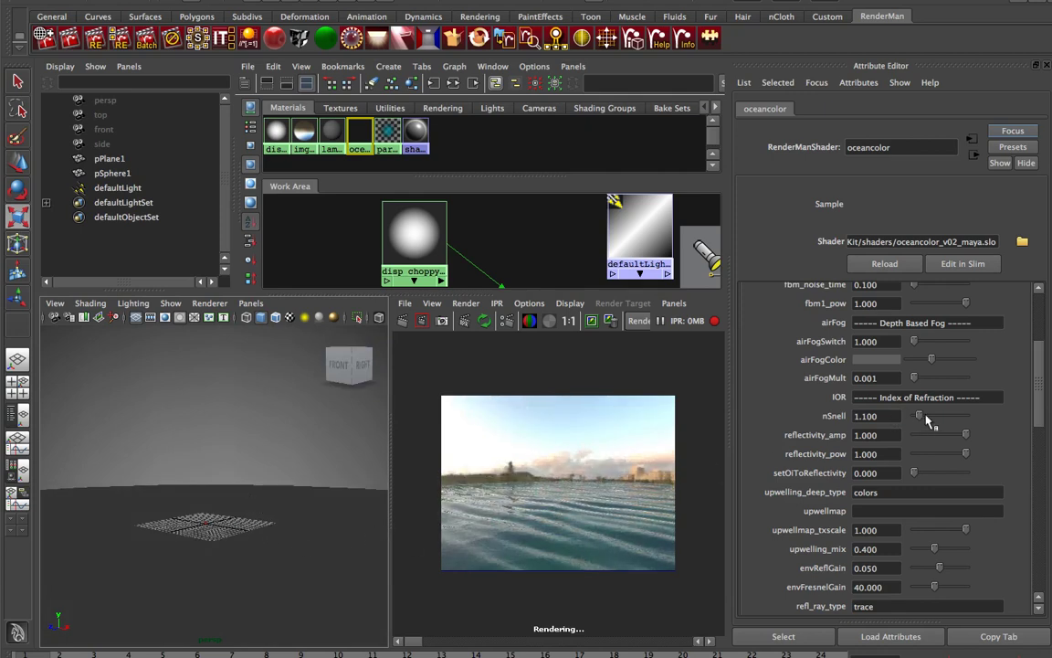
mouse_move(919, 416)
left_mouse_down()
mouse_move(944, 418)
mouse_move(922, 417)
left_mouse_up()
left_click(891, 416)
type("1.1")
key("Return")
Push nSnell to 3.521 and 6.338, then try 0 and 1.100.
left_click(931, 417)
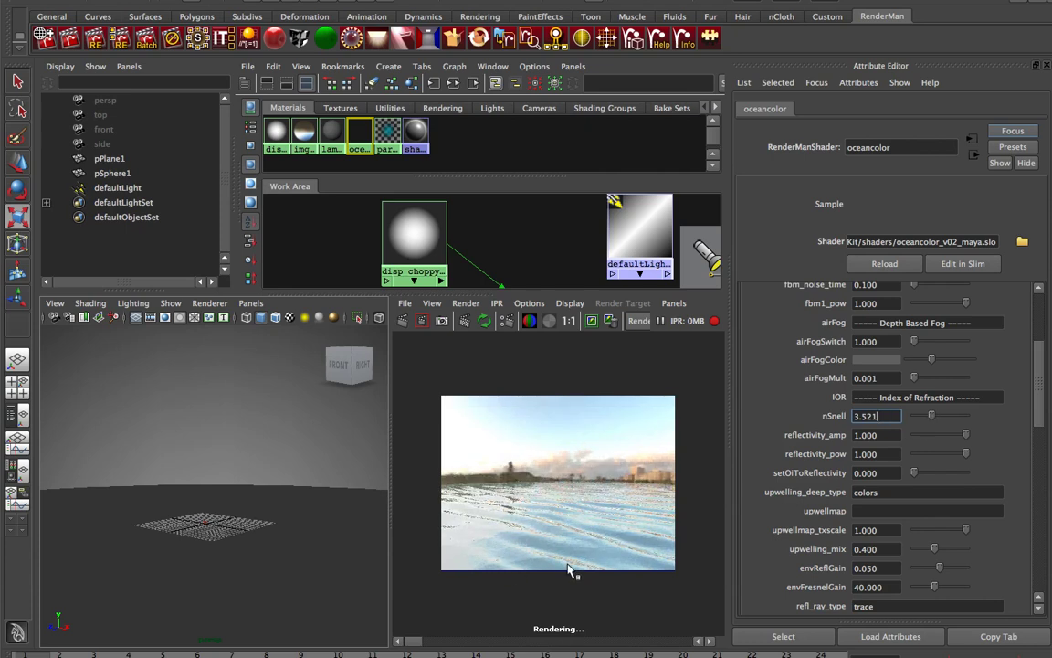
left_click_drag(931, 420, 949, 417)
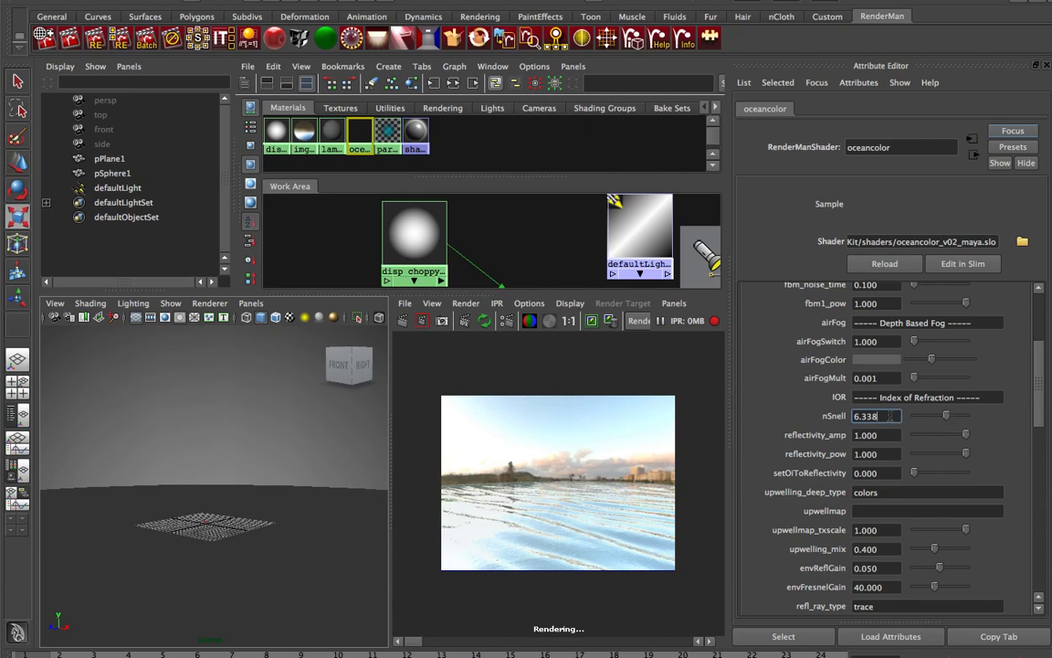
type("0")
key("Return")
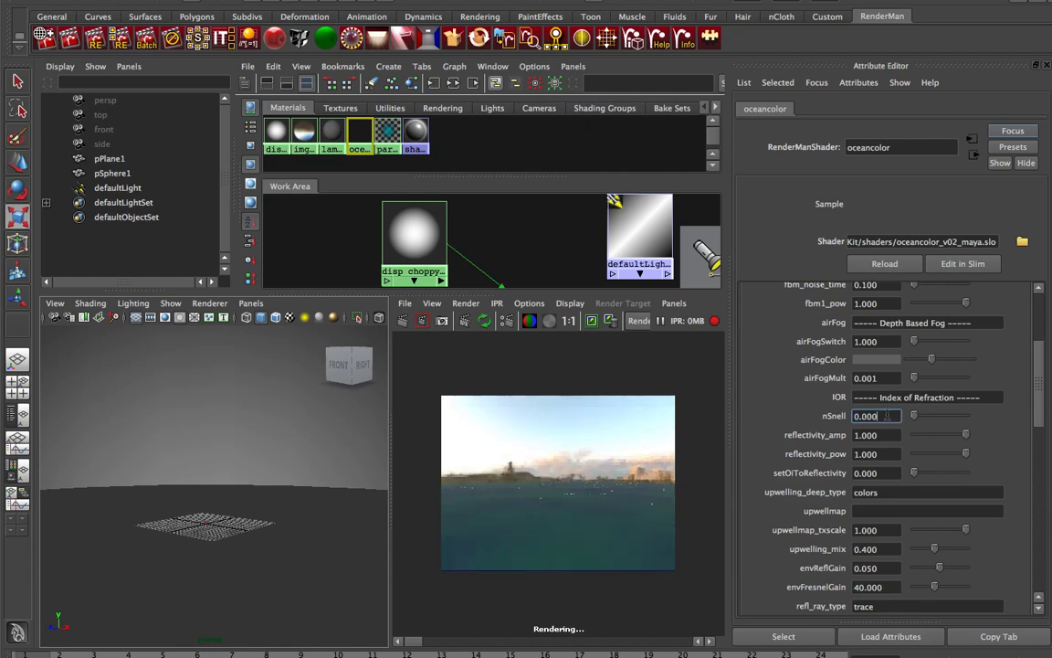
double_click(883, 415)
type("1.1")
key("Return")
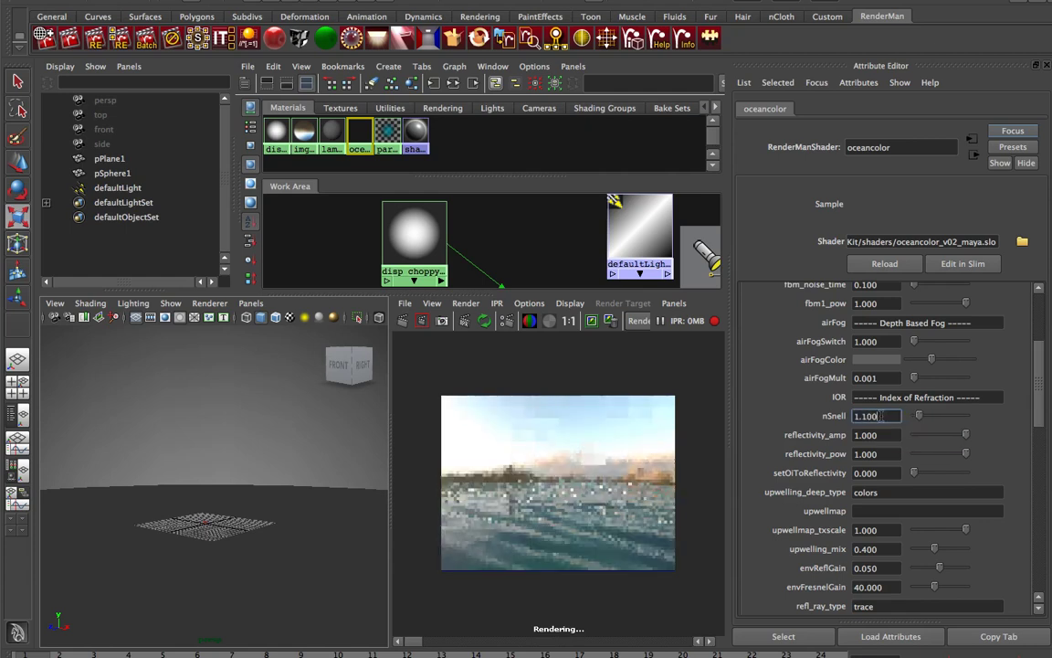
Try nSnell at 0.500 and 1.000 before settling on 1.100.
double_click(890, 416)
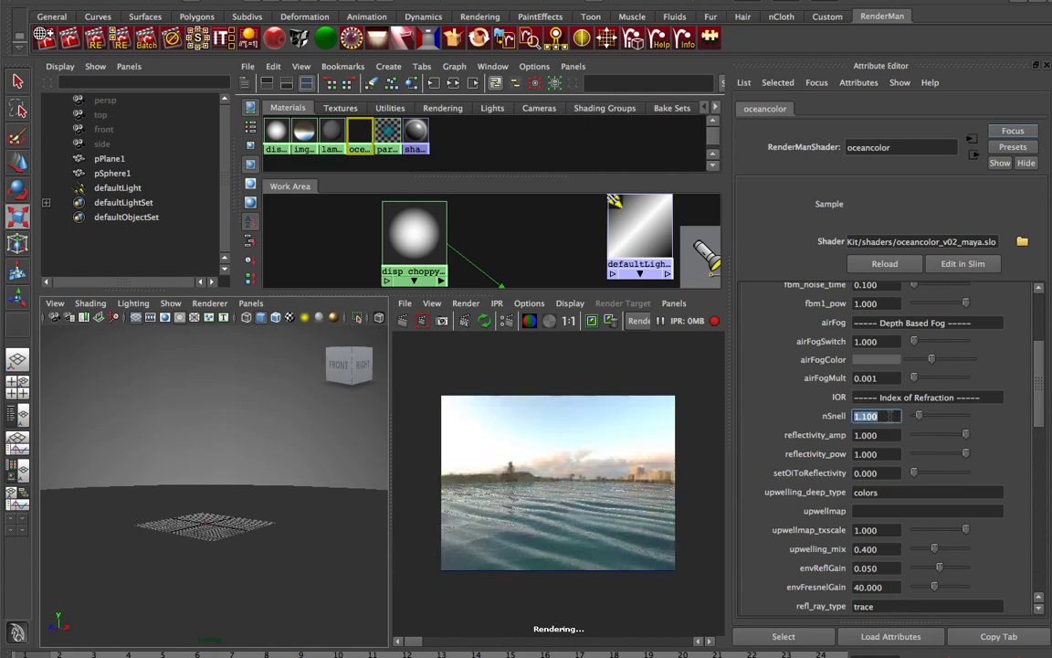
type(".5")
key("Return")
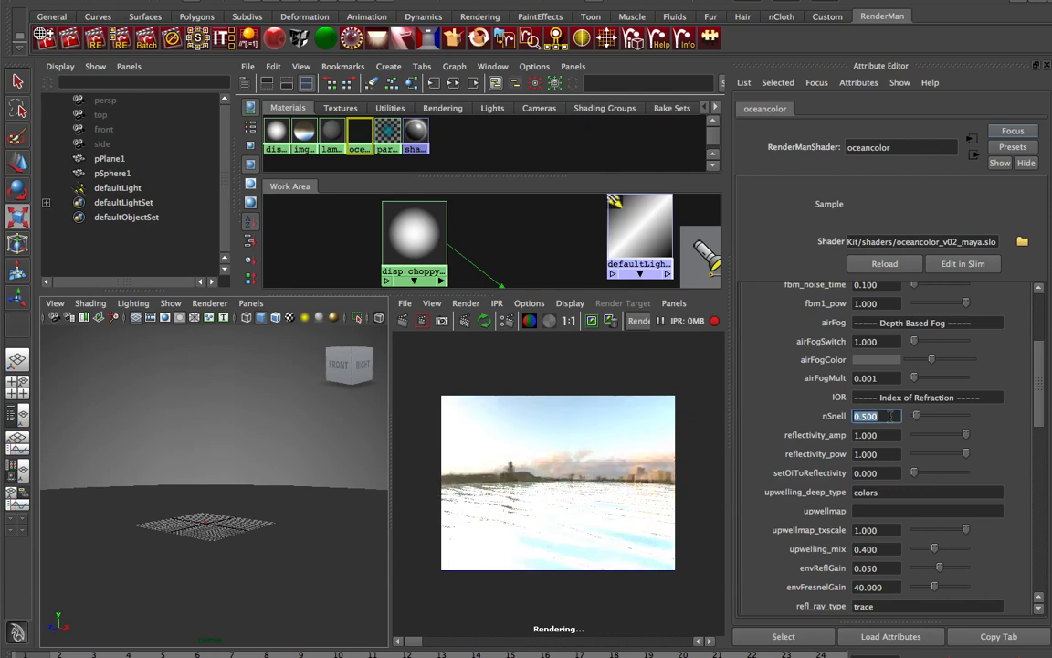
type("1")
key("Return")
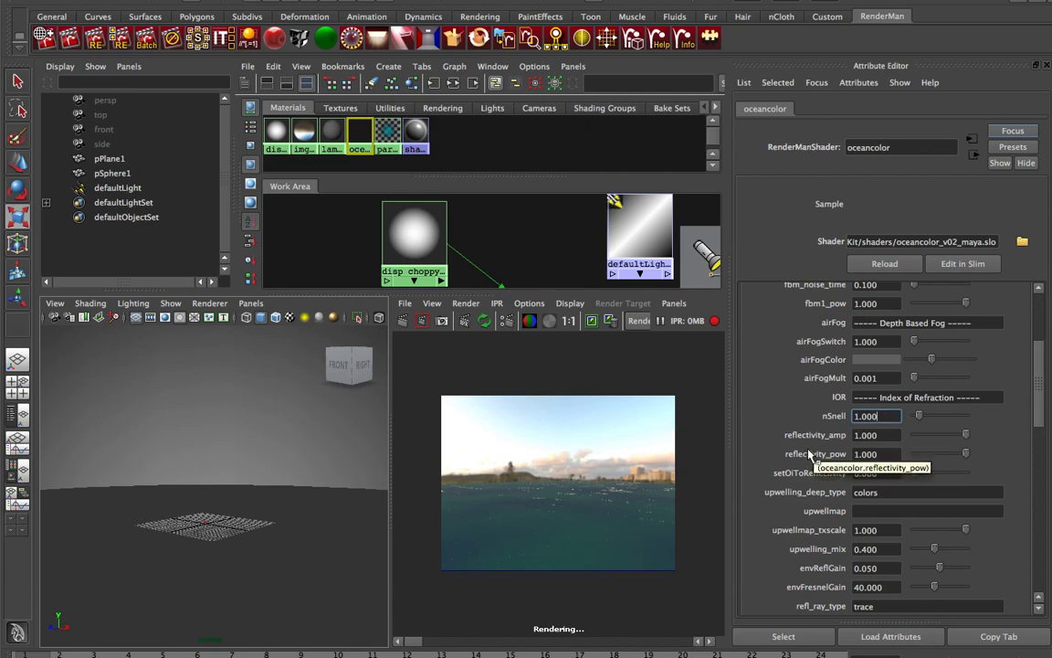
type("1.")
key("Return")
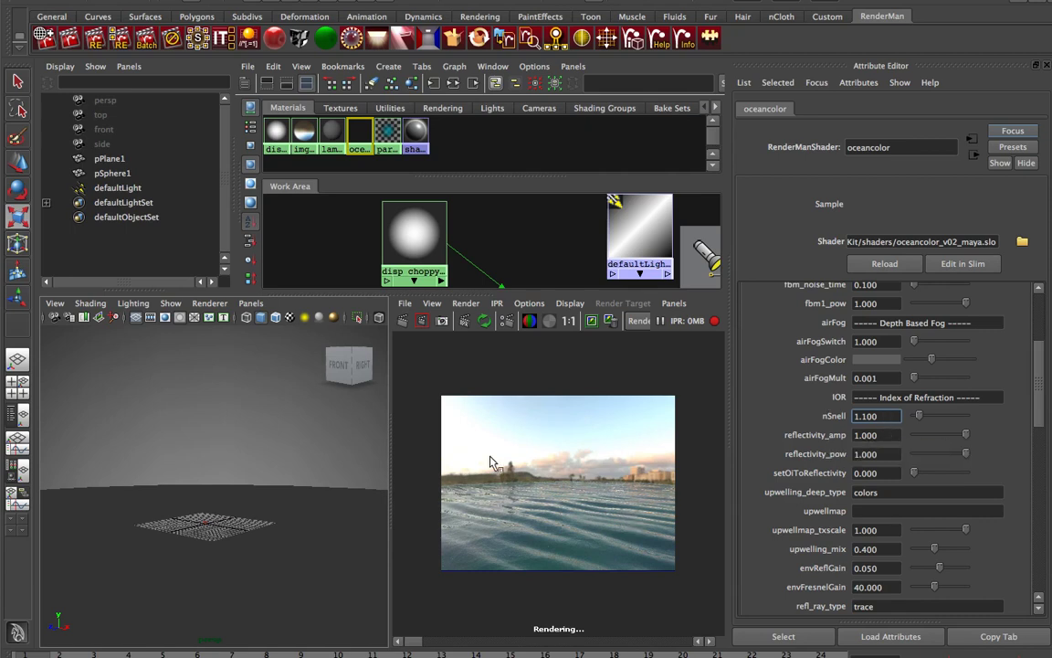
Try reflectivity_amp at 2 and 0.5, then return it to 1.
key("Tab")
type("2")
key("Return")
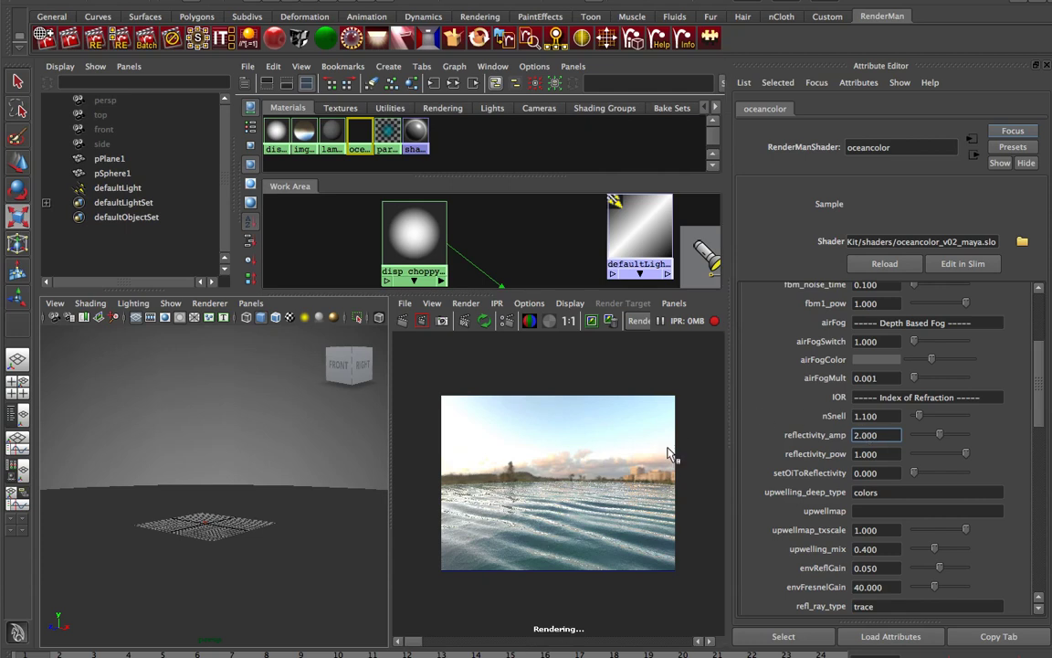
double_click(869, 431)
type("0.5")
key("Return")
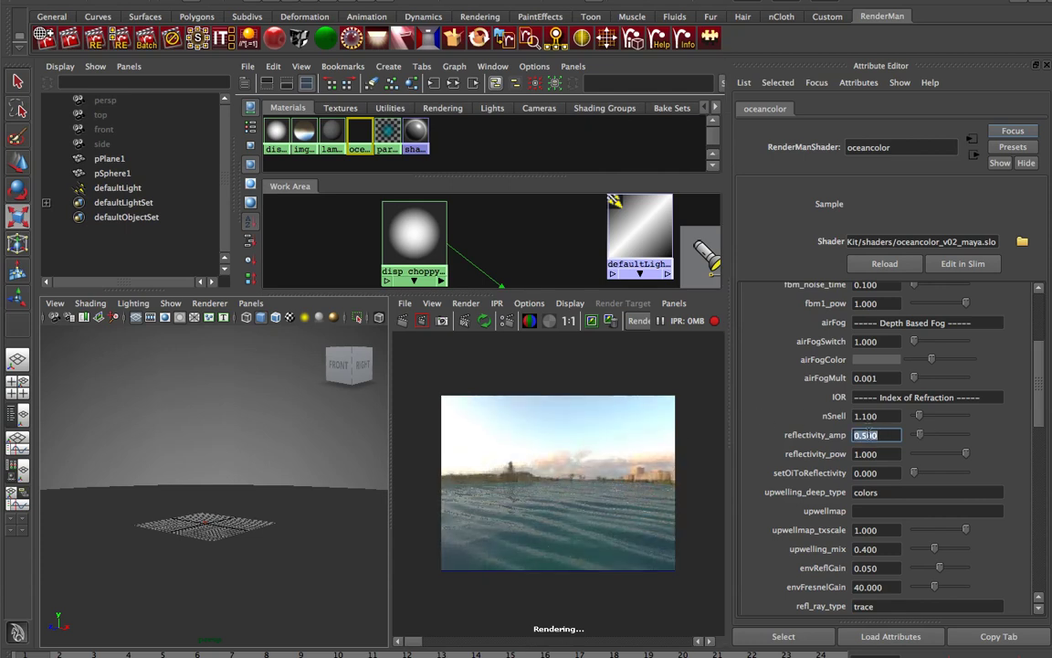
type("1")
key("Return")
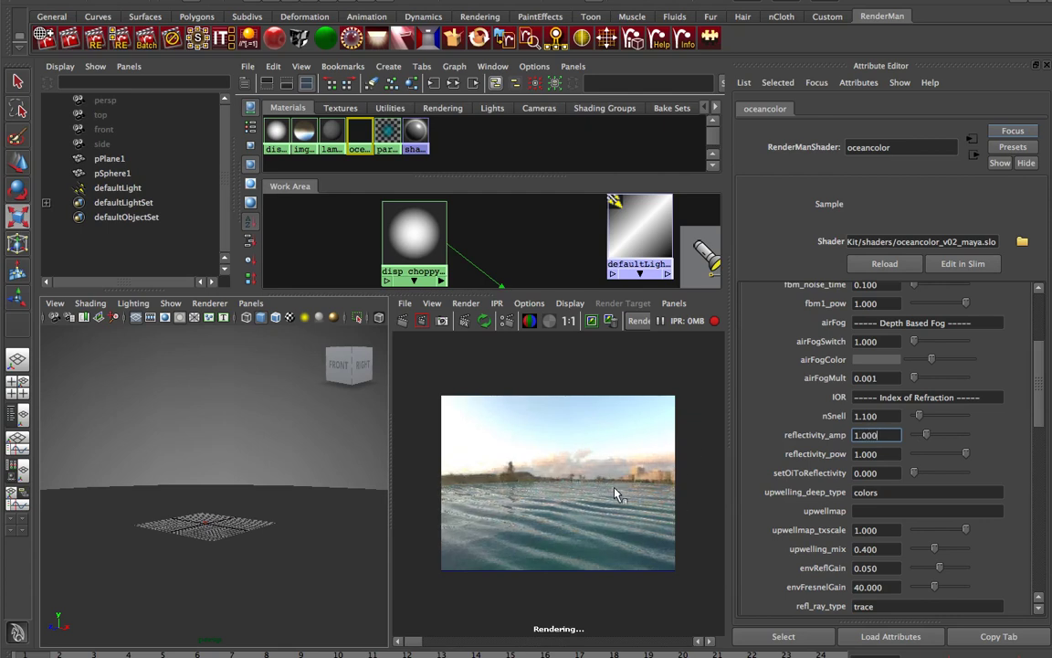
Try reflectivity_pow at 2, then return it to 1.
key("Tab")
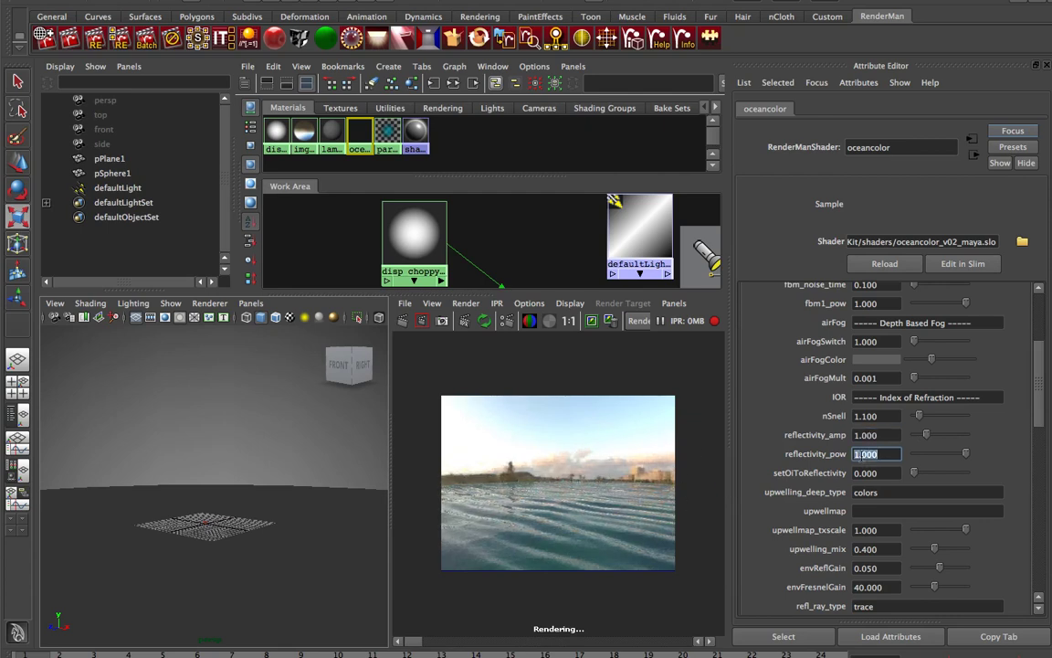
type("2")
key("Return")
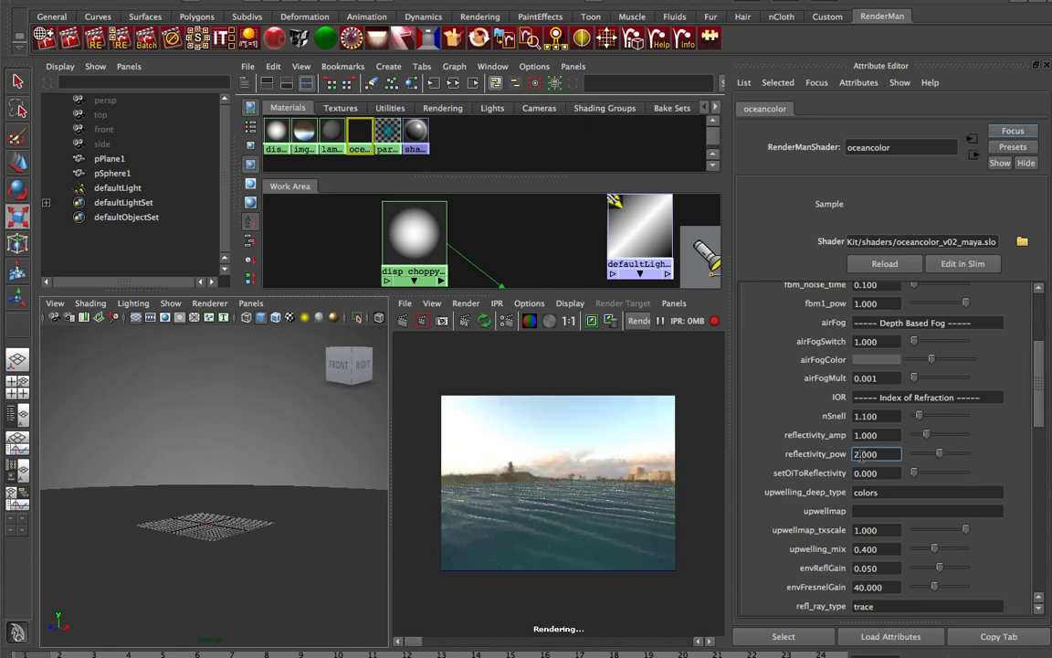
type("1")
key("Return")
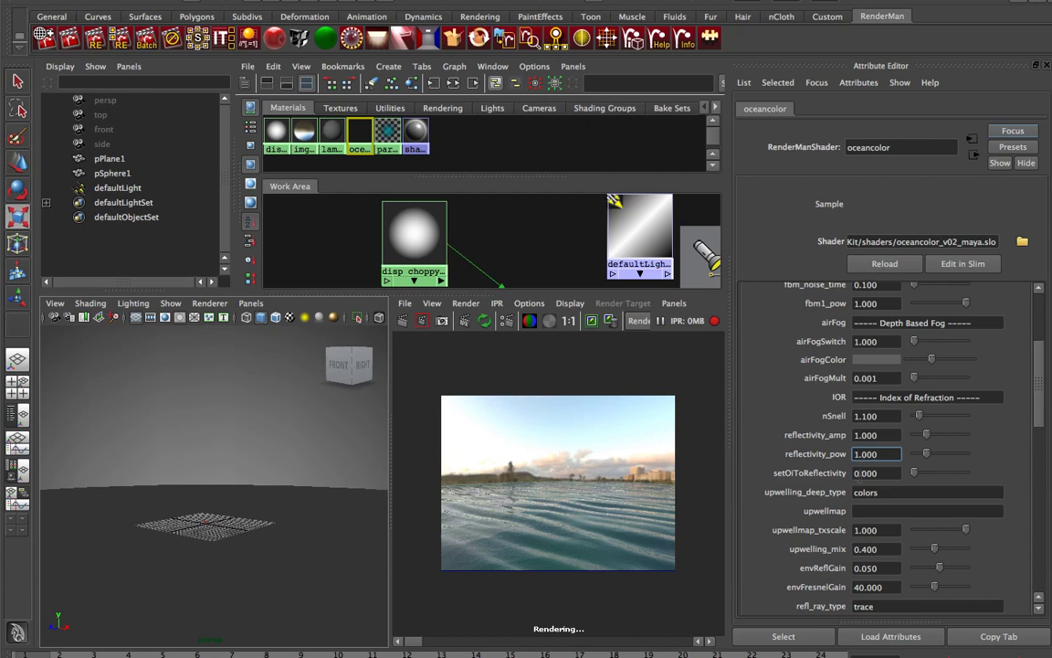
scroll(863, 487, "down", 2)
scroll(872, 502, "down", 2)
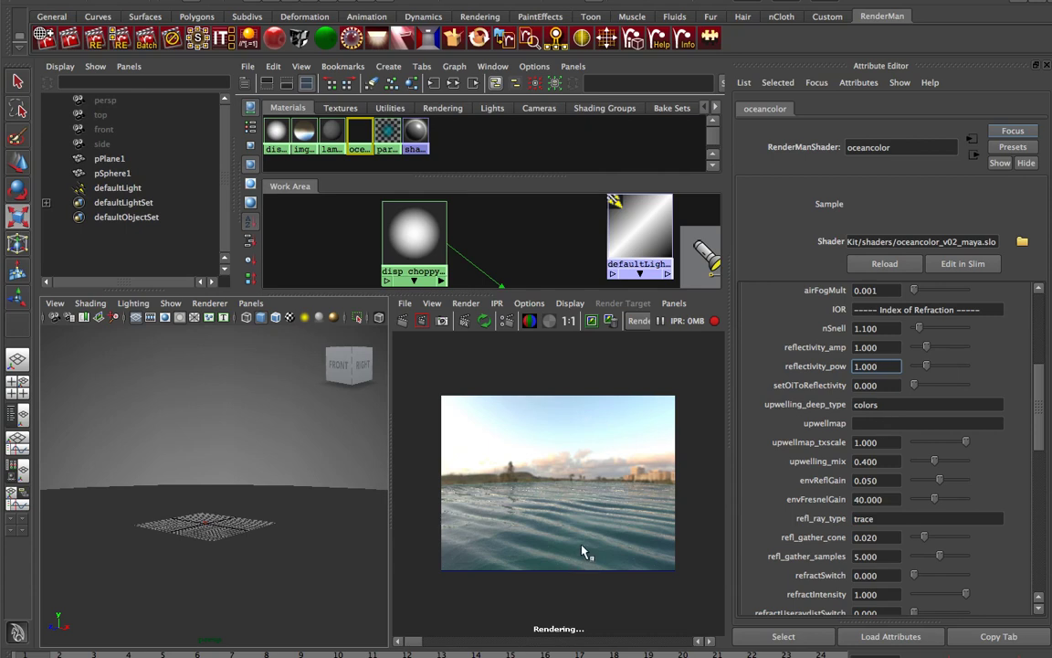
scroll(842, 456, "up", 12)
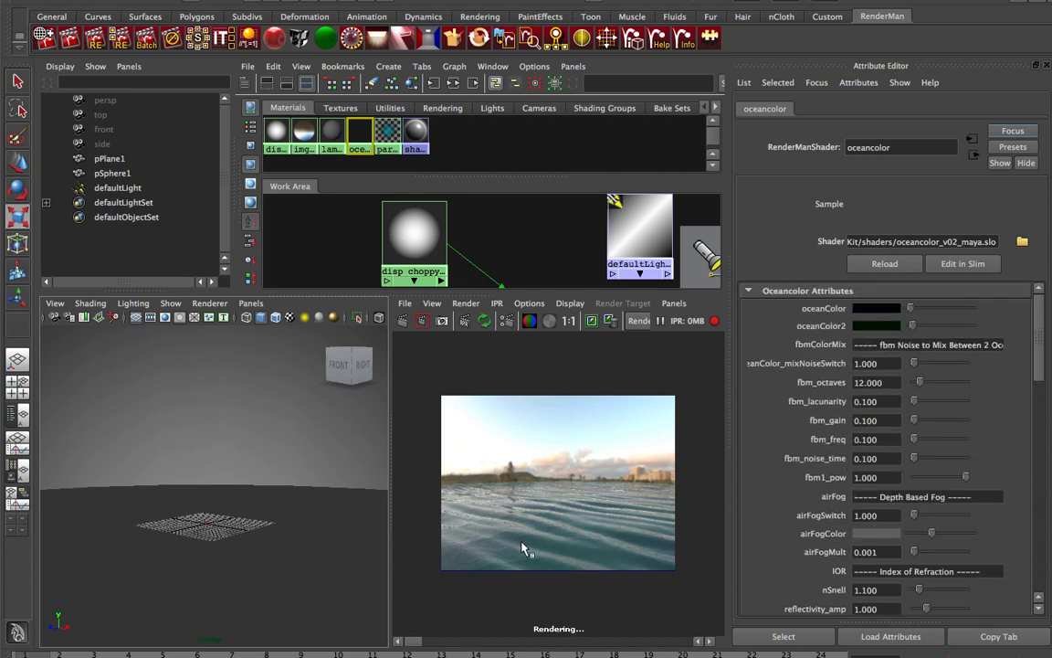
scroll(754, 473, "down", 10)
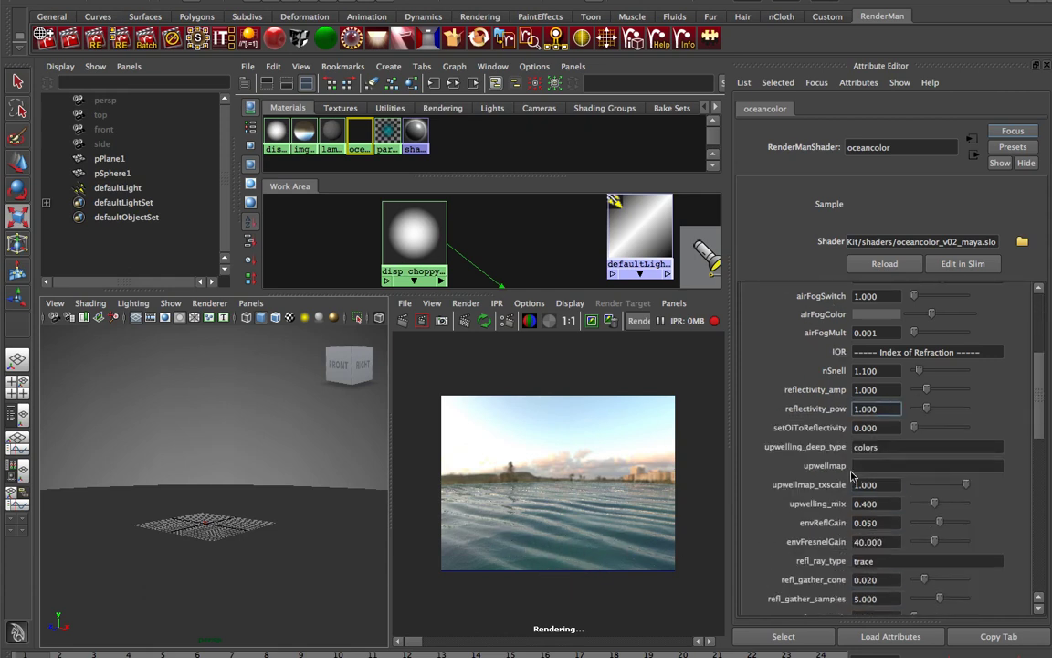
Enter deepmap.tex as the upwellmap and set upwelling_deep_type to texture.
left_click(901, 462)
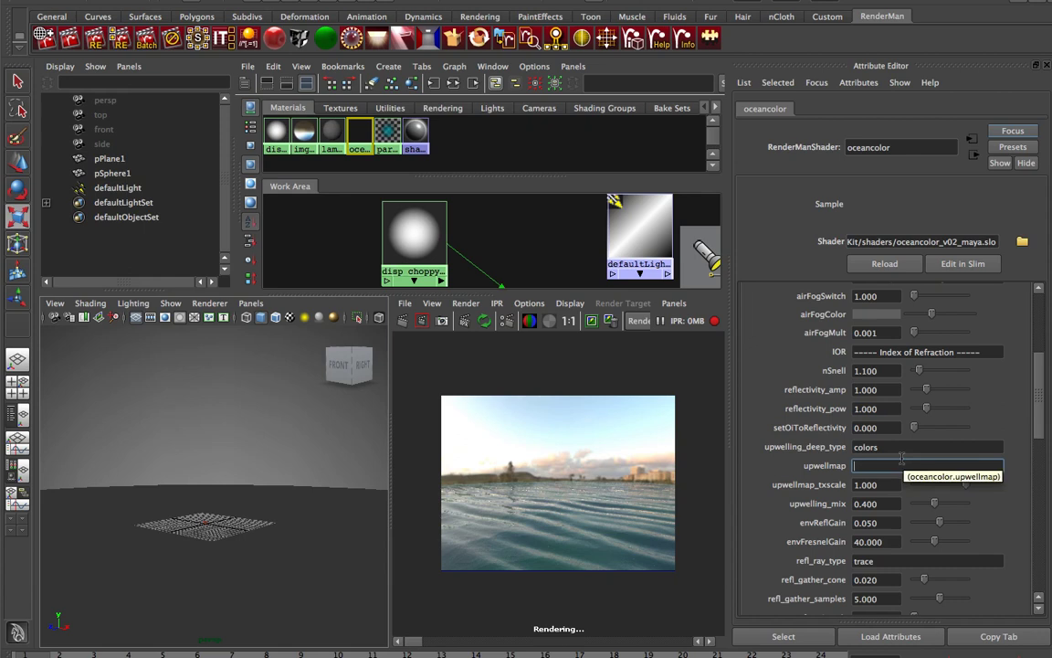
type("deepmap.tex")
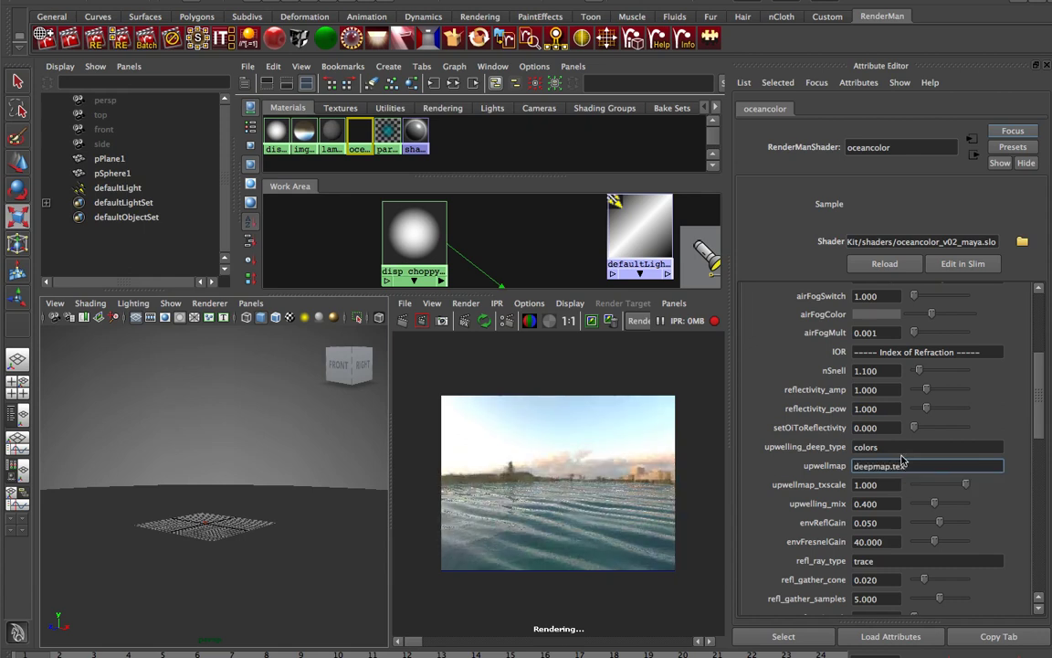
left_click(903, 446)
type("texture")
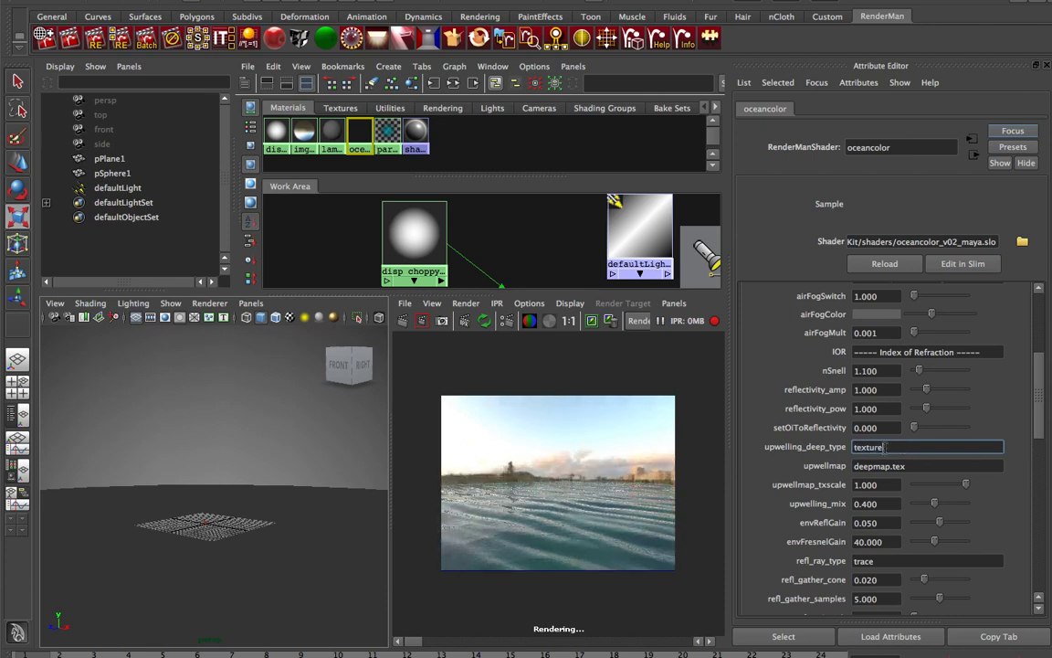
key("Return")
Change upwelling_deep_type to color and clear the upwellmap field.
type("color")
key("Tab")
key("BackSpace")
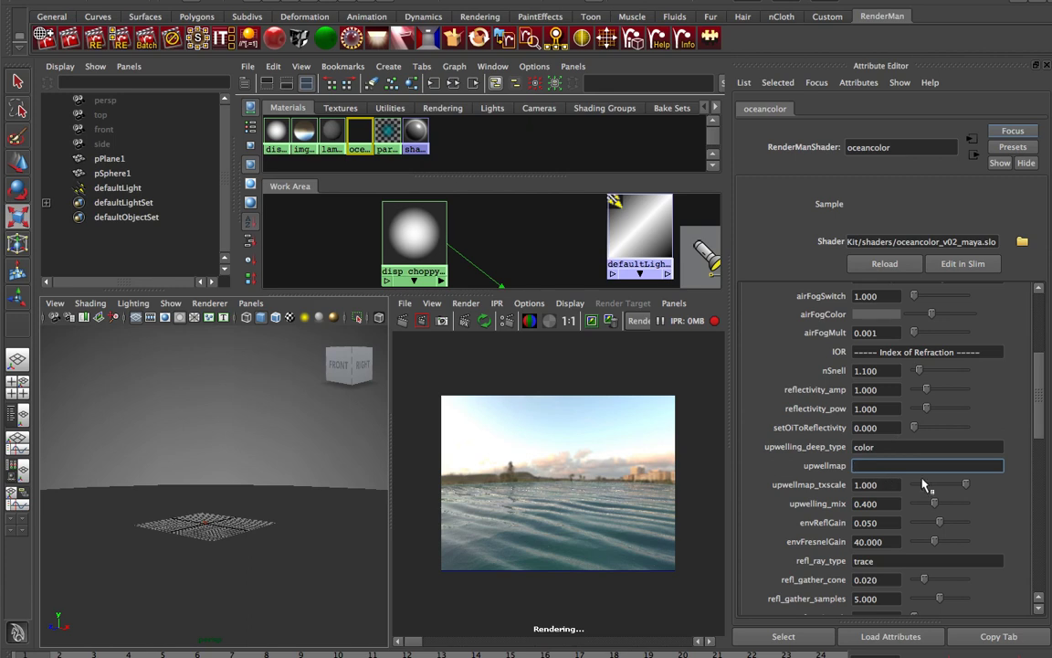
scroll(1044, 422, "down", 5)
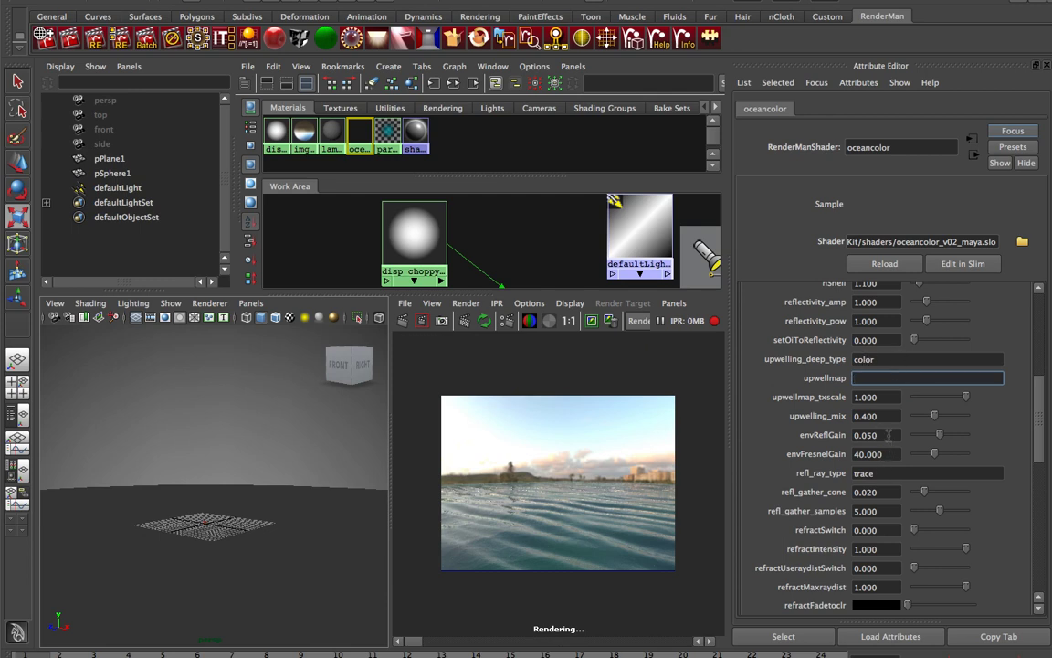
left_click(887, 434)
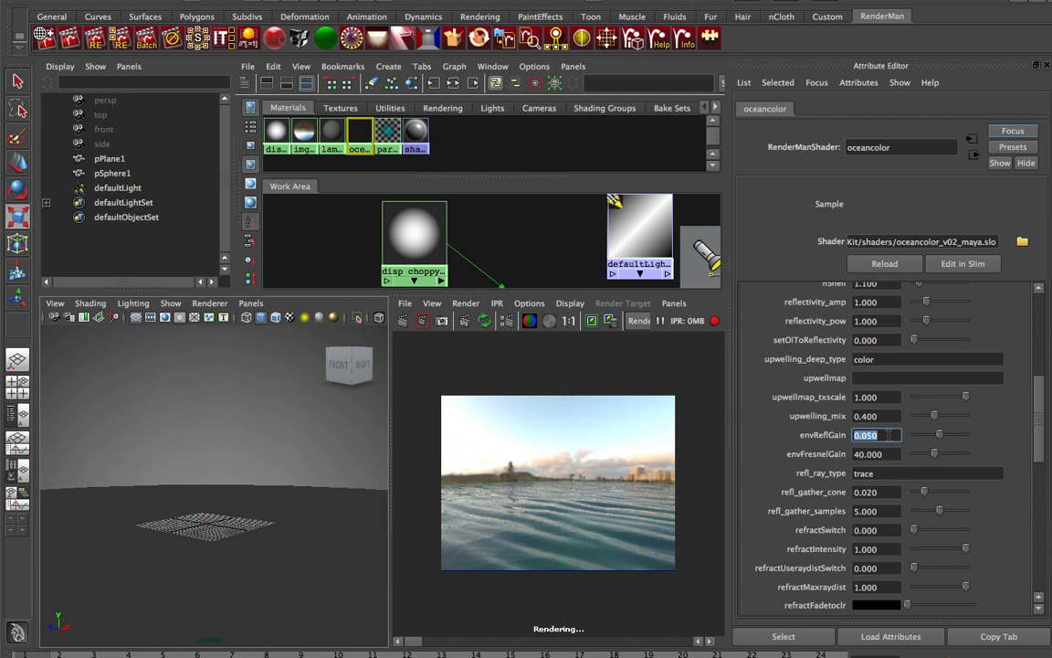
type("1")
key("Return")
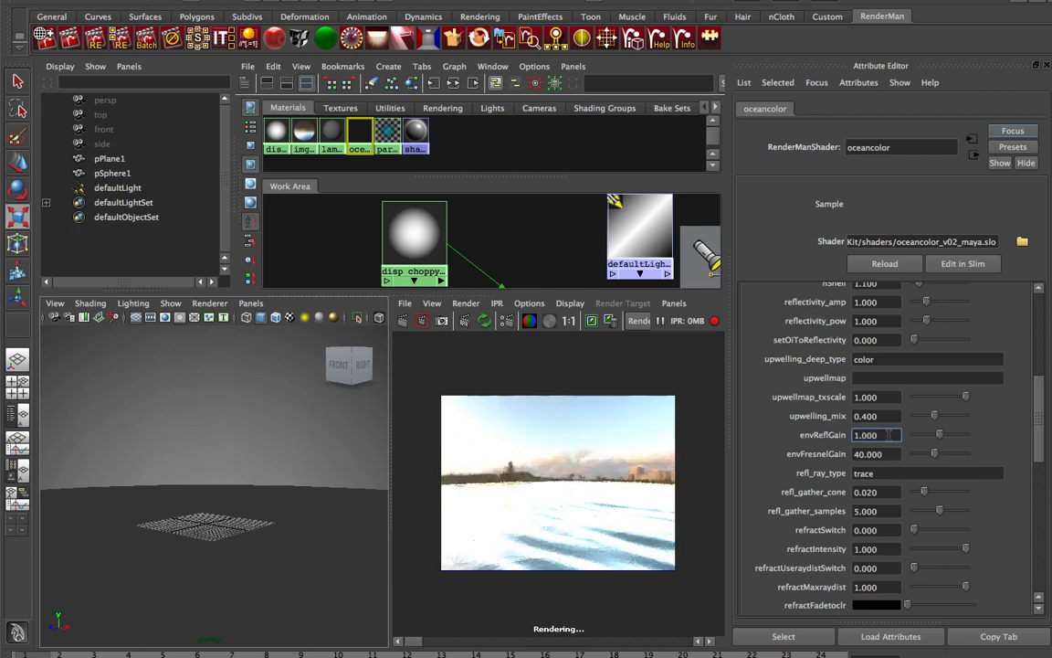
left_click(888, 435)
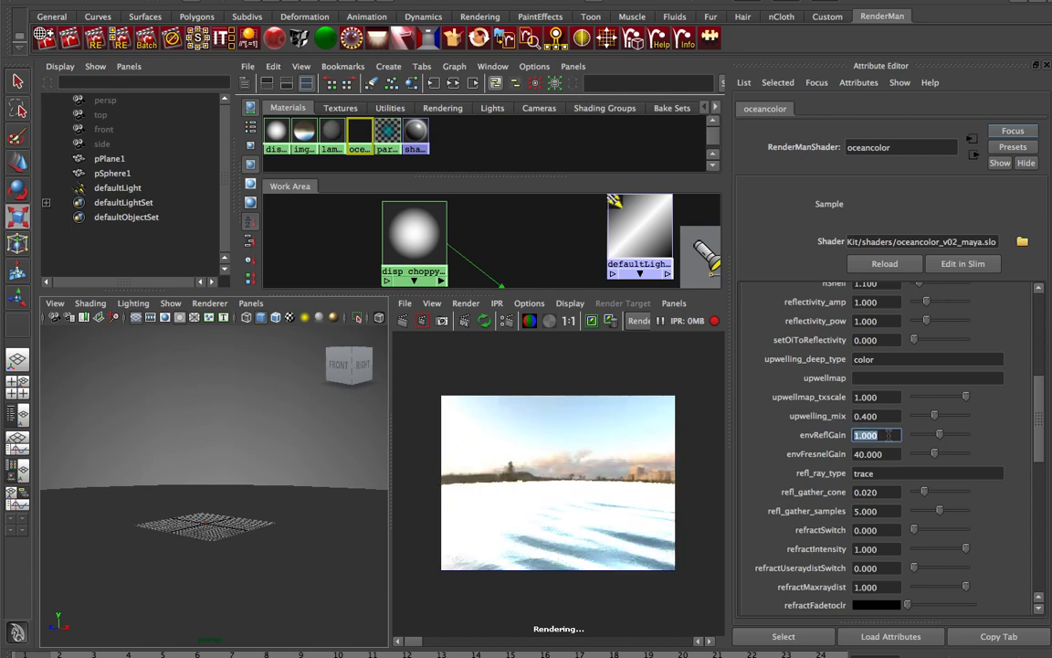
type("0.05")
key("Return")
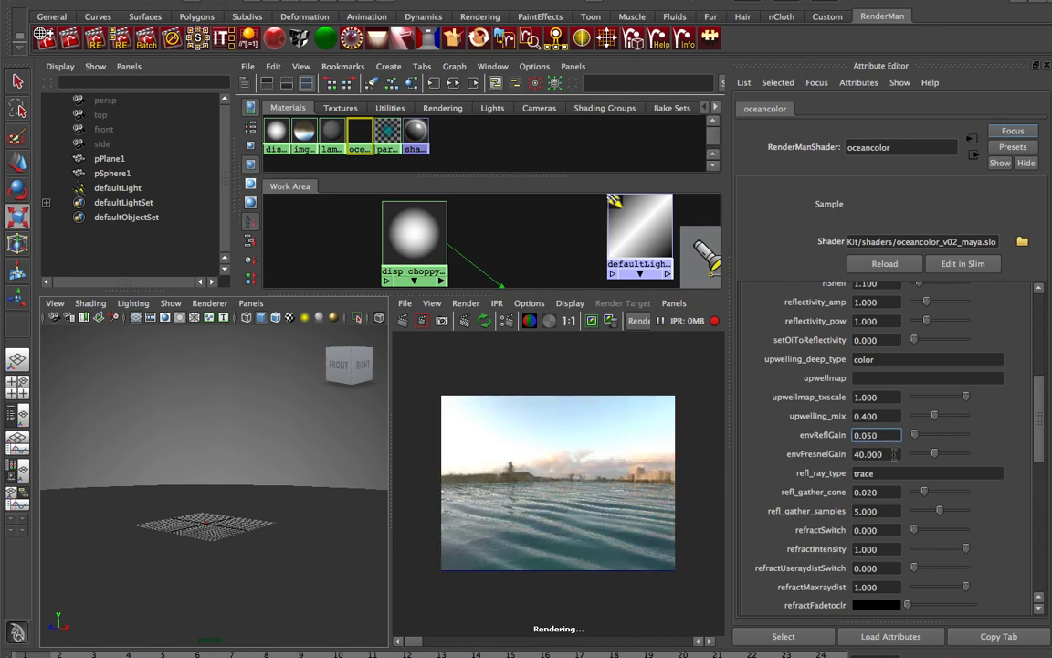
left_click(895, 454)
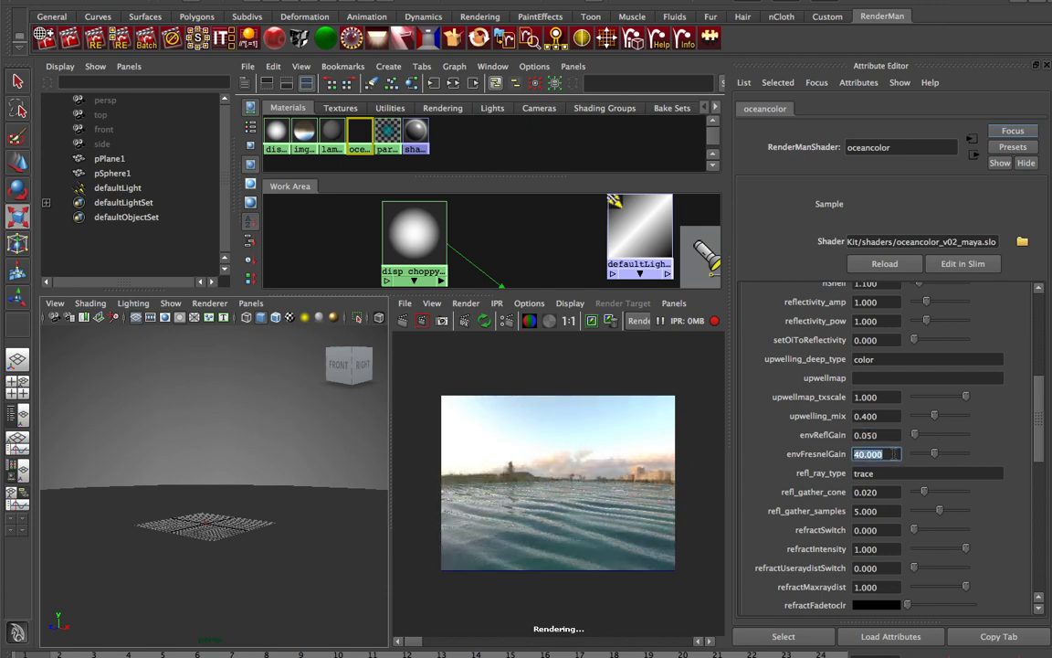
type("1")
key("Return")
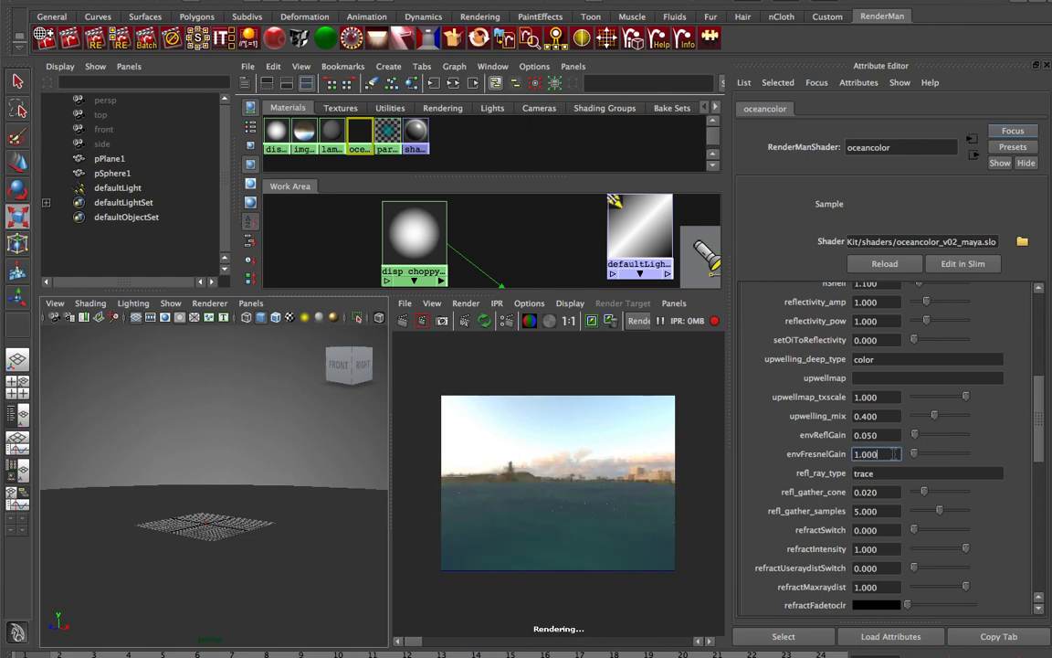
left_click(895, 454)
type("40")
key("Return")
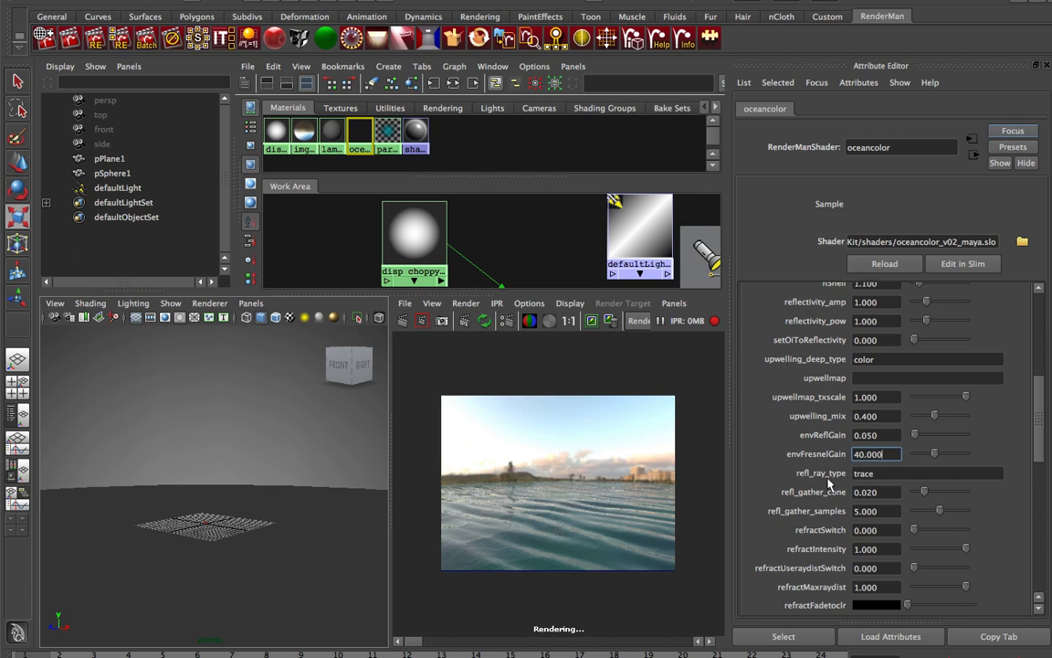
left_click(881, 473)
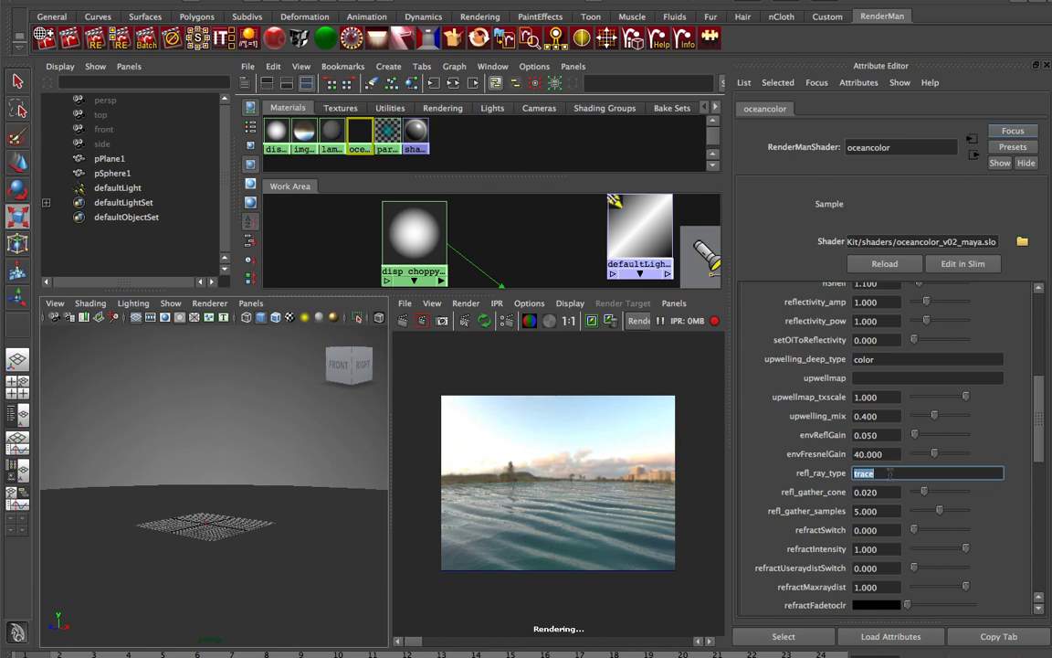
type("gather")
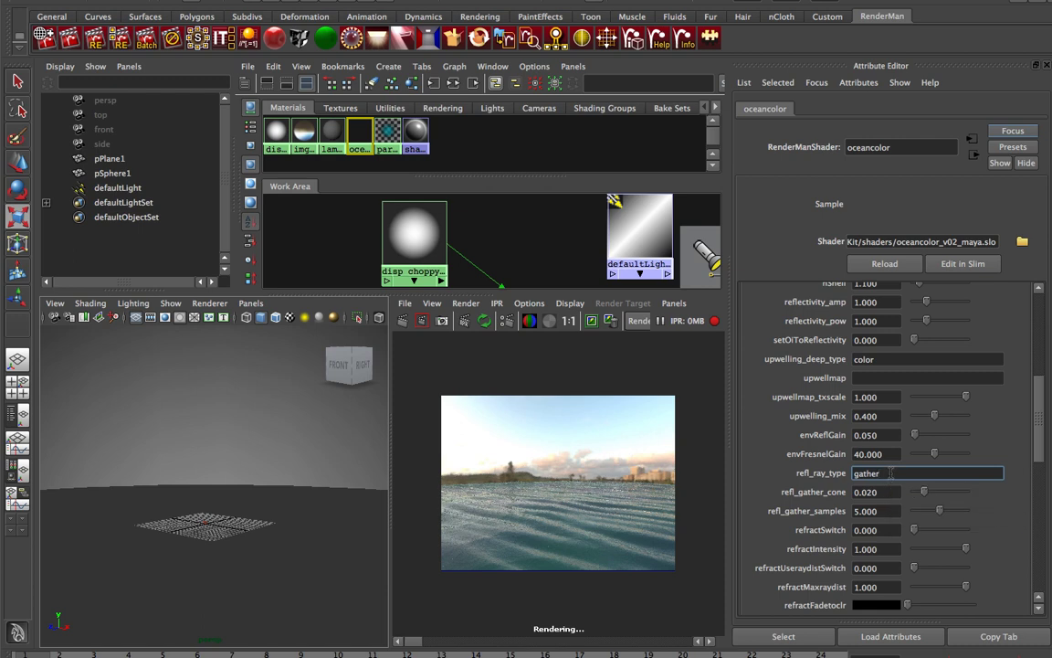
double_click(890, 473)
type("trace")
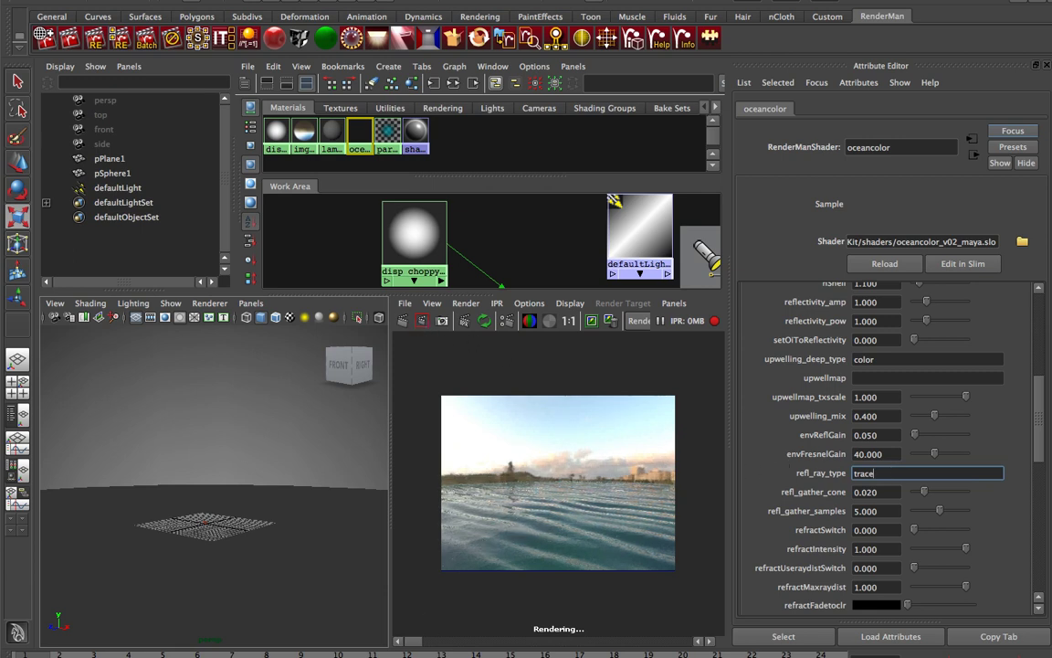
key("Return")
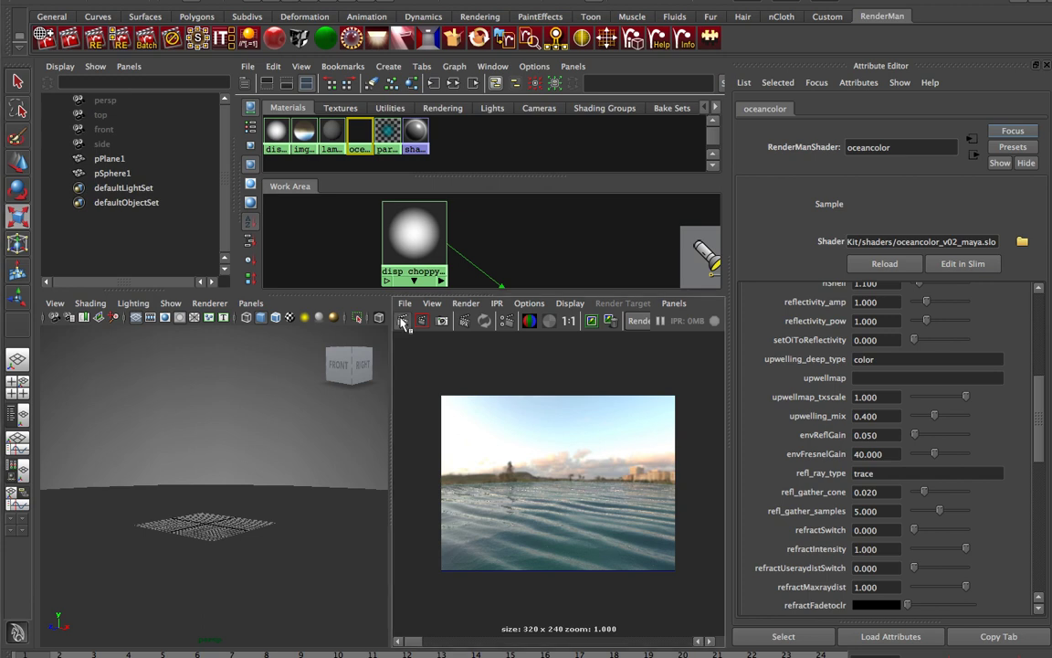
Re-render, set refl_ray_type to gather, render again and compare stored images.
left_click(401, 321)
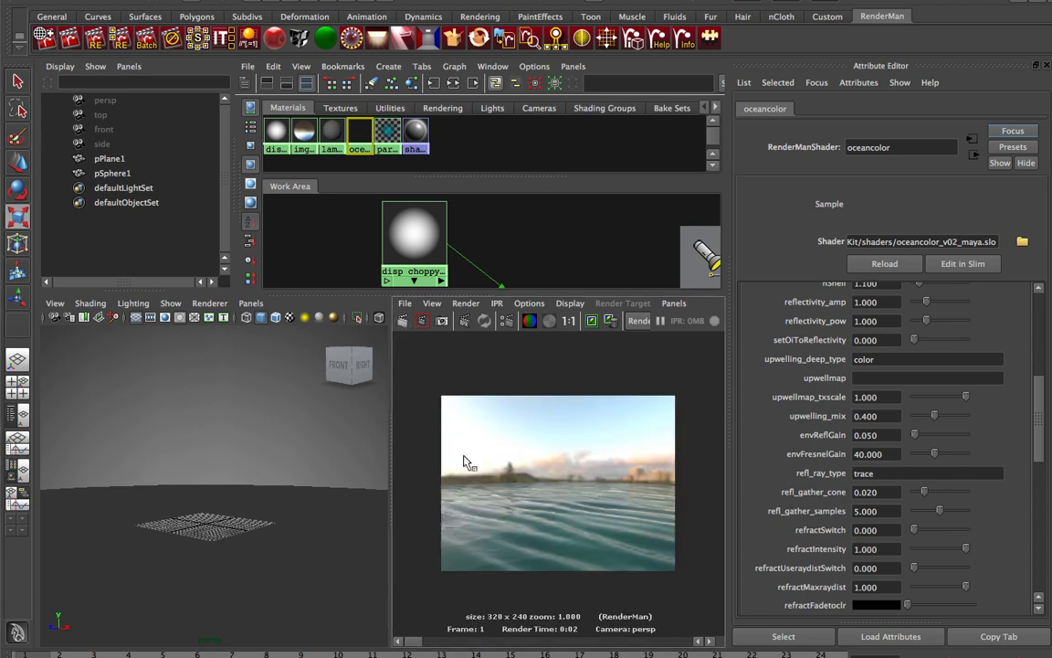
double_click(923, 473)
type("gather")
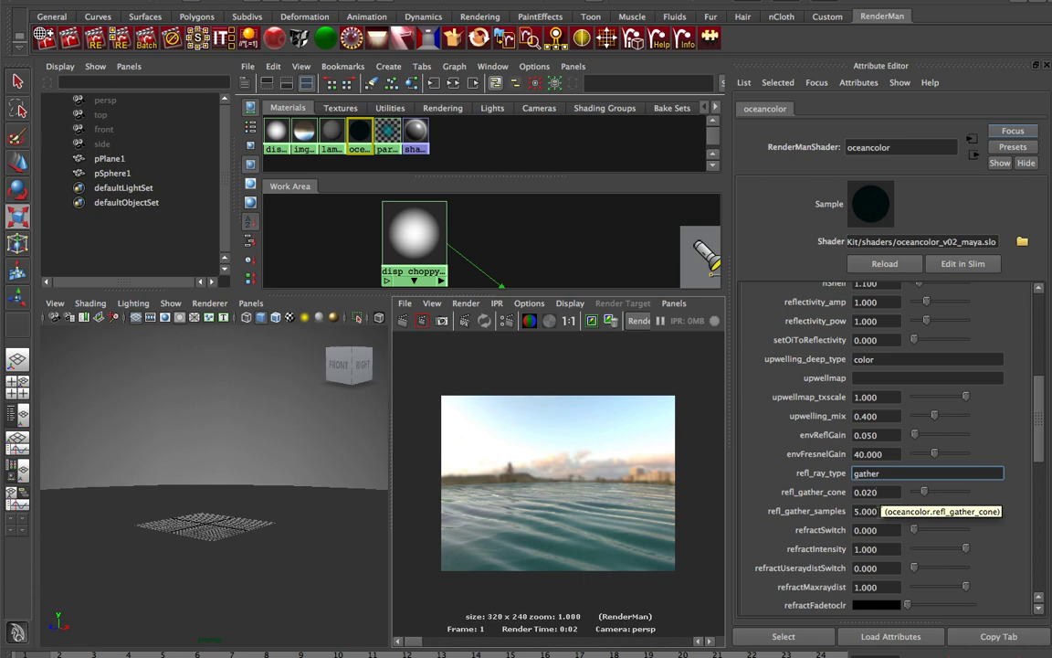
left_click(422, 322)
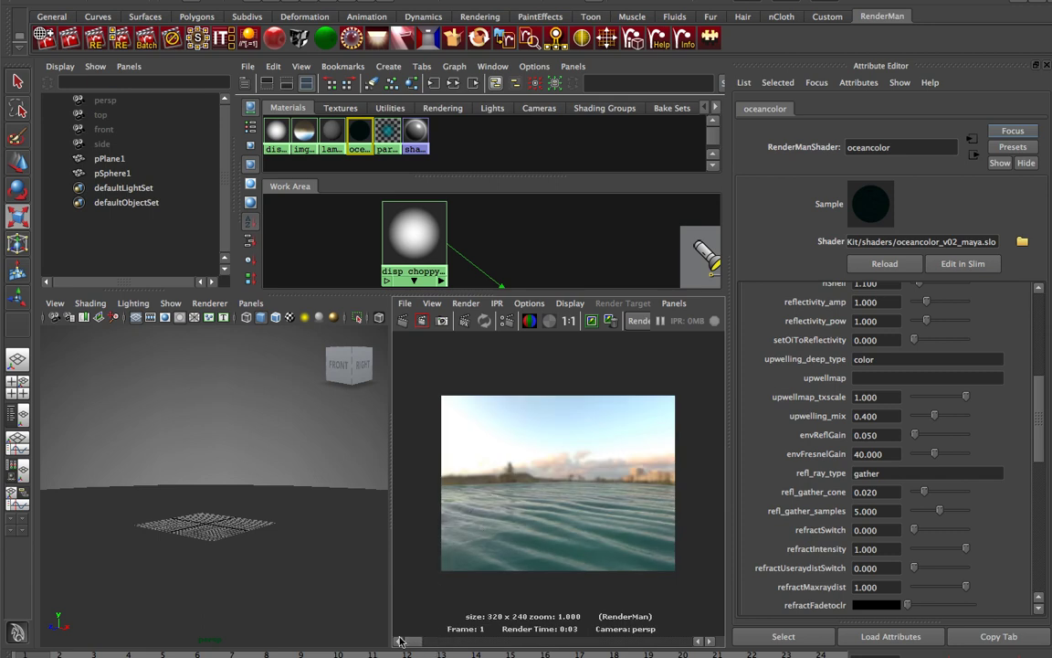
left_click_drag(399, 641, 433, 647)
Set refl_gather_cone to 0.1 and refl_gather_samples to 16.
left_click(880, 493)
type("0.1")
key("Return")
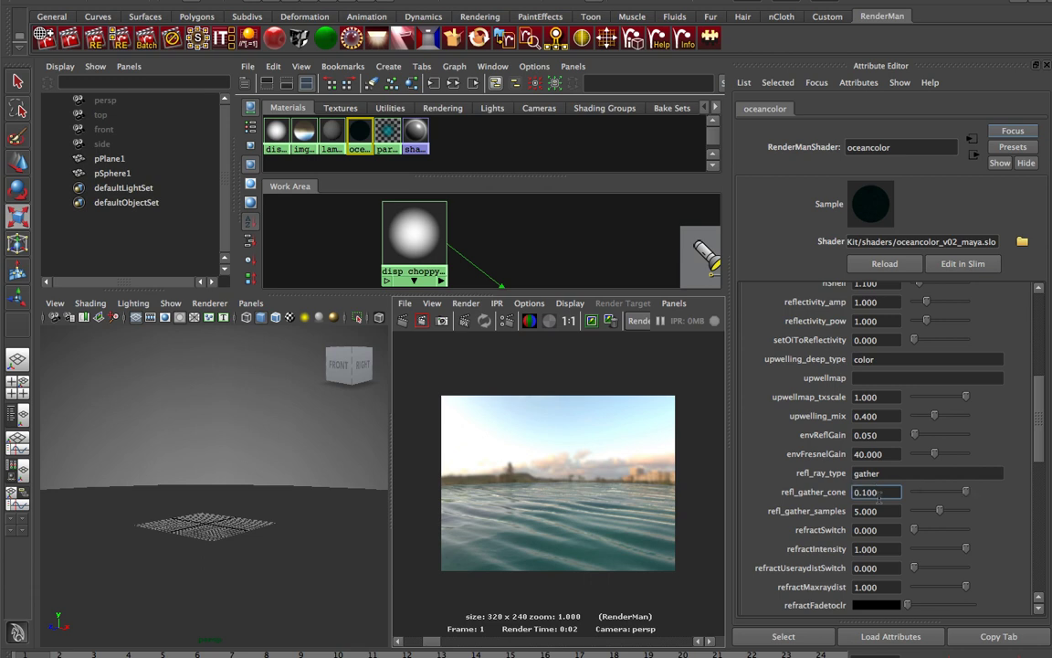
left_click(886, 511)
type("16")
key("Return")
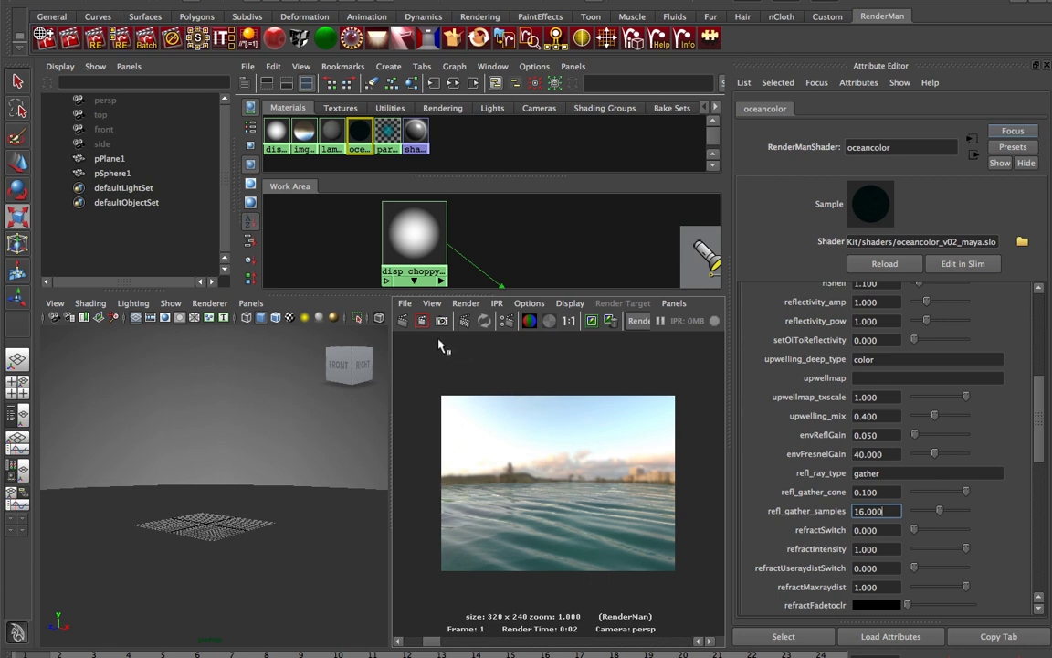
Re-render the ocean and compare it with the previous stored render.
left_click(403, 320)
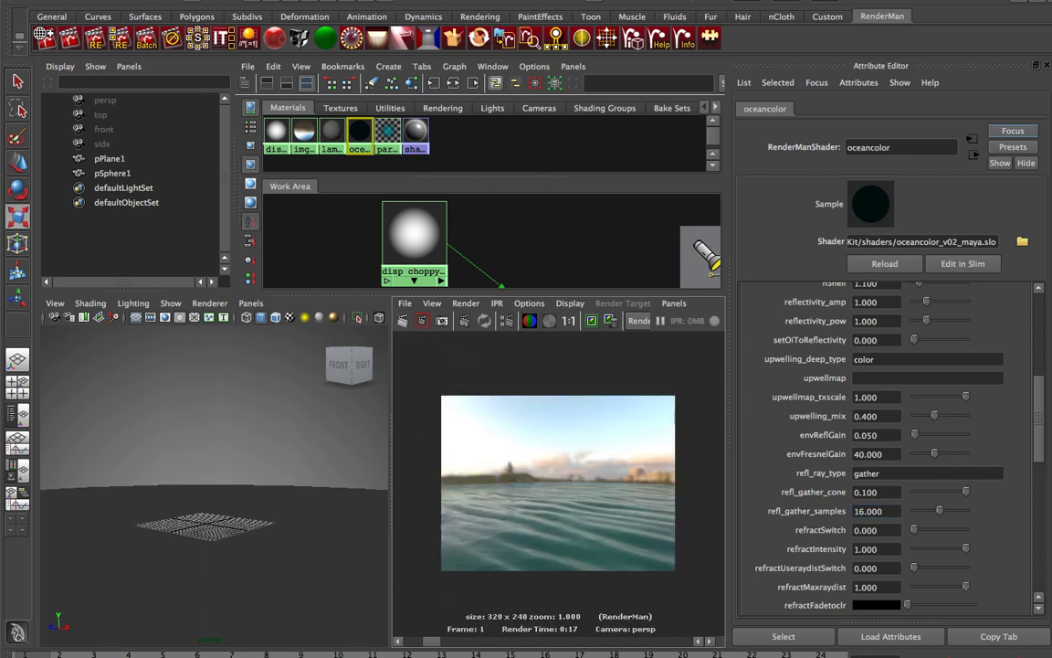
left_click(433, 642)
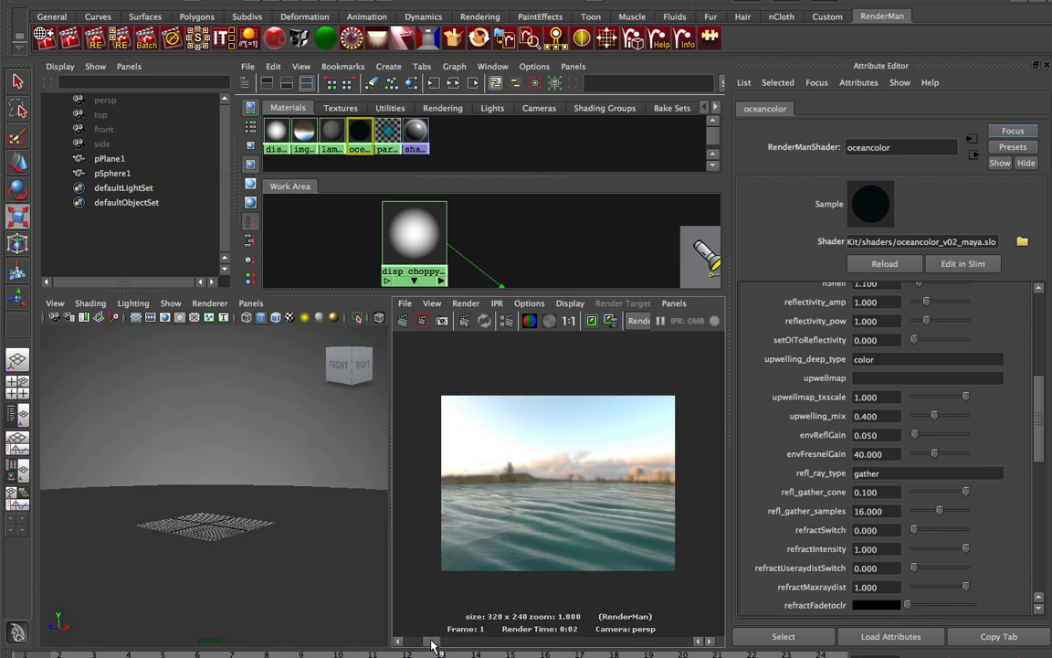
left_click_drag(432, 642, 407, 644)
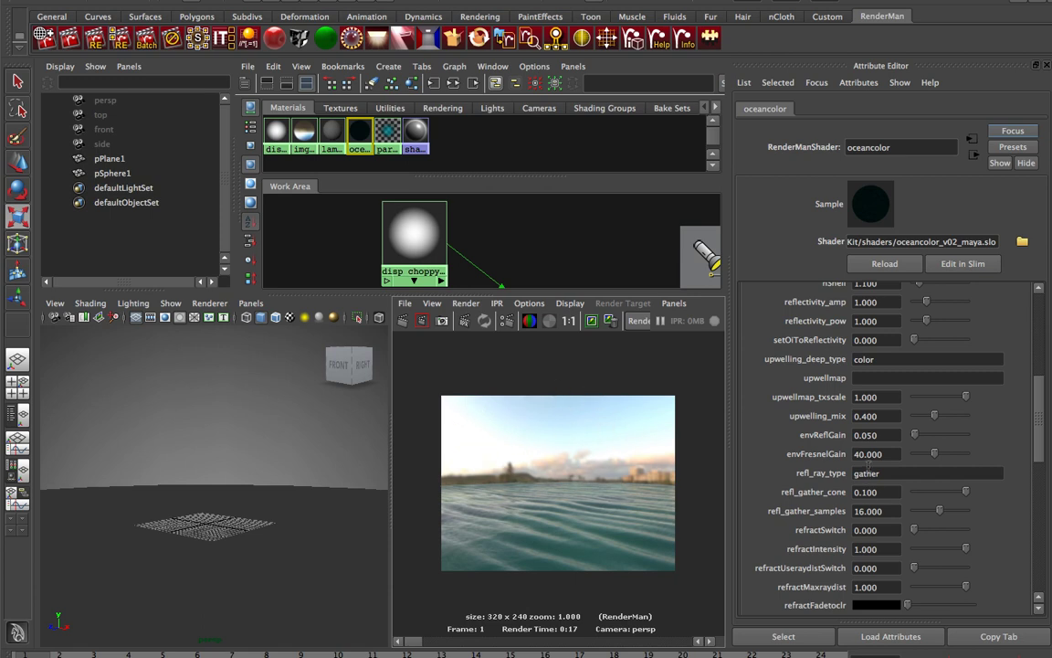
Set refl_ray_type to trace, toggle refractSwitch to 1 and back to 0.
double_click(866, 473)
type("trace")
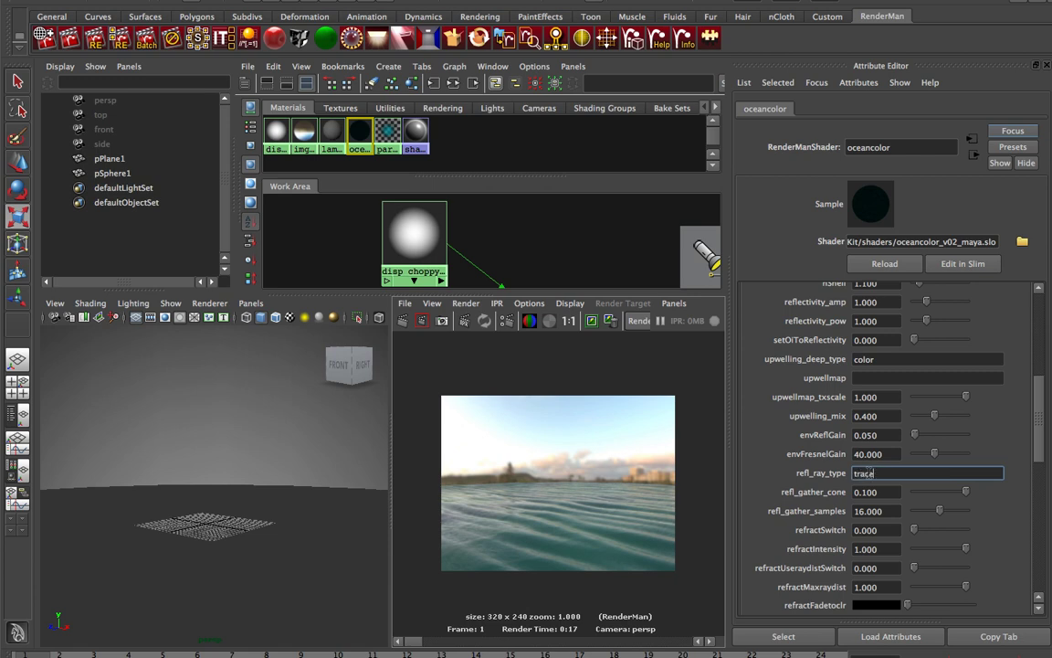
left_click(873, 529)
type("1.000")
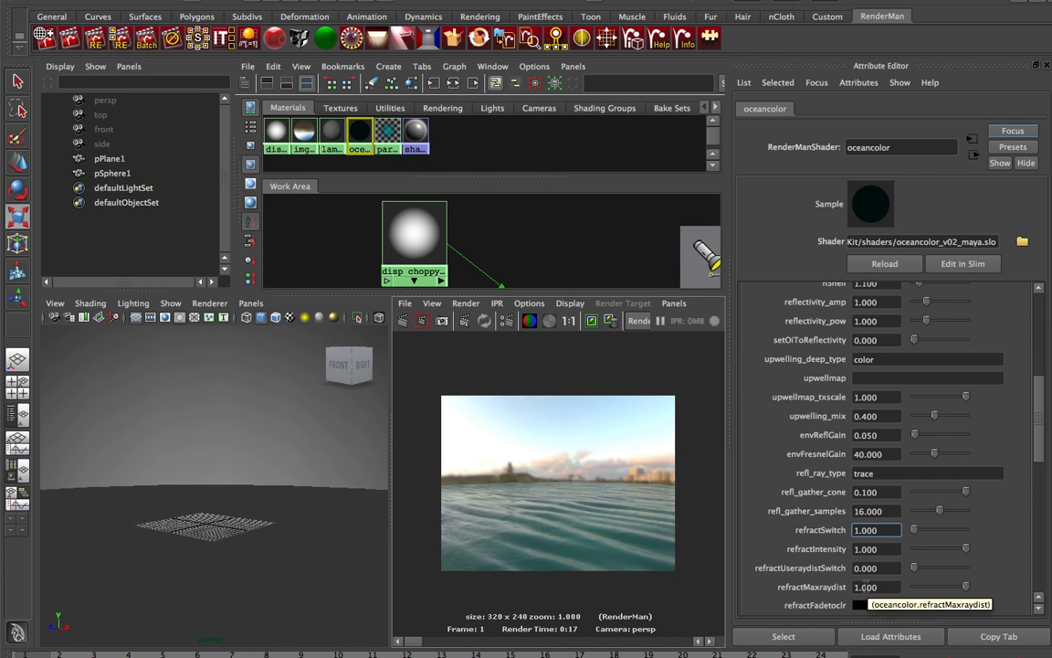
type("0")
key("Return")
left_click_drag(1041, 447, 1041, 463)
scroll(1041, 463, "down", 1)
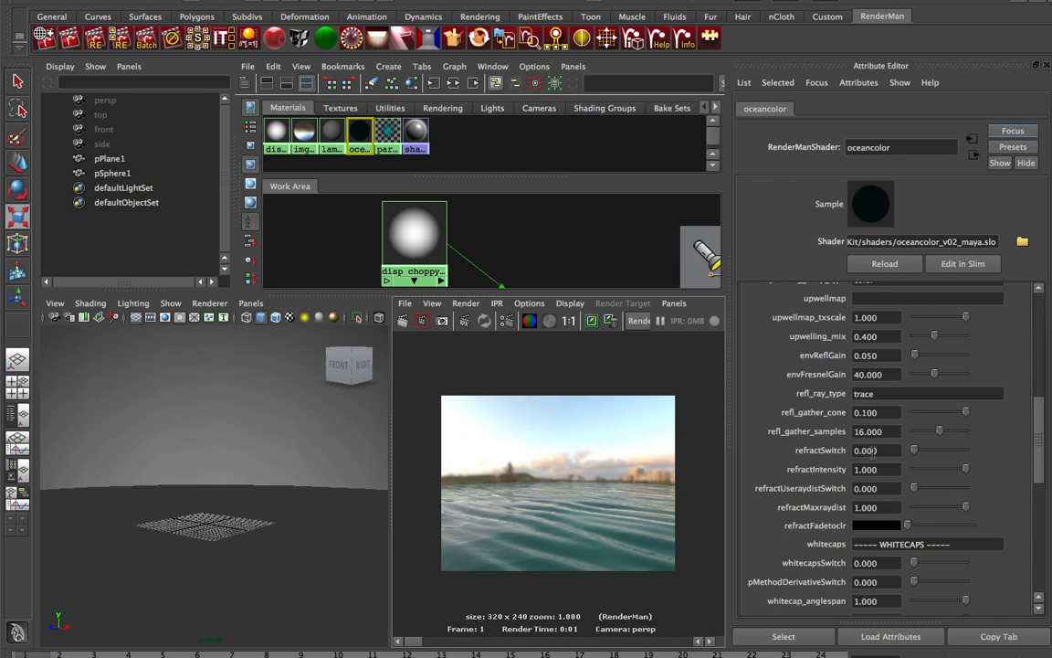
scroll(1038, 481, "down", 3)
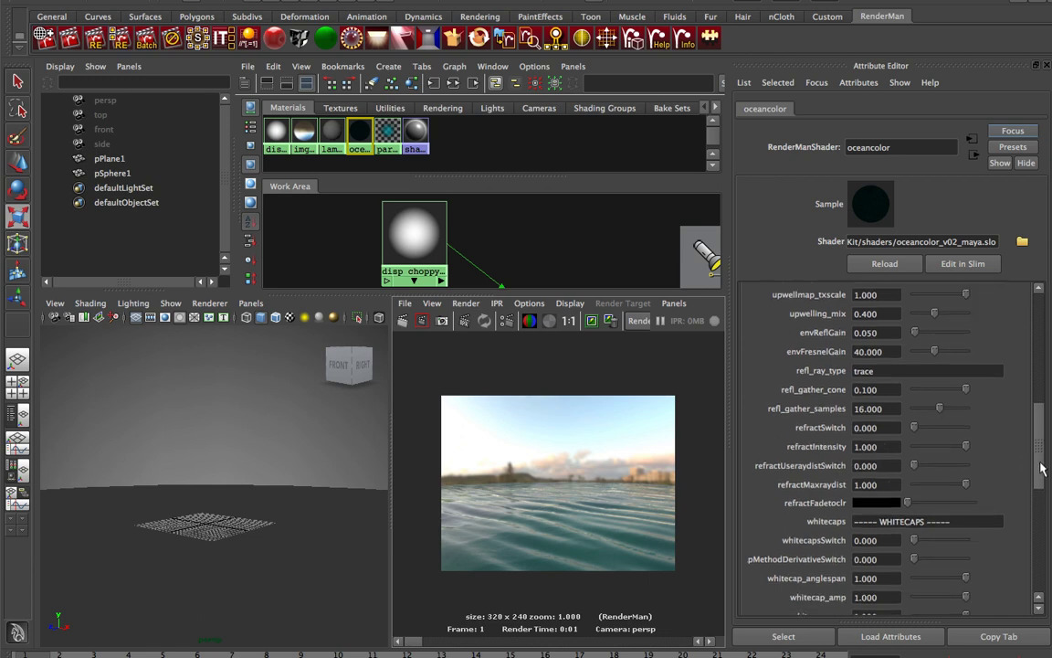
scroll(1038, 481, "down", 2)
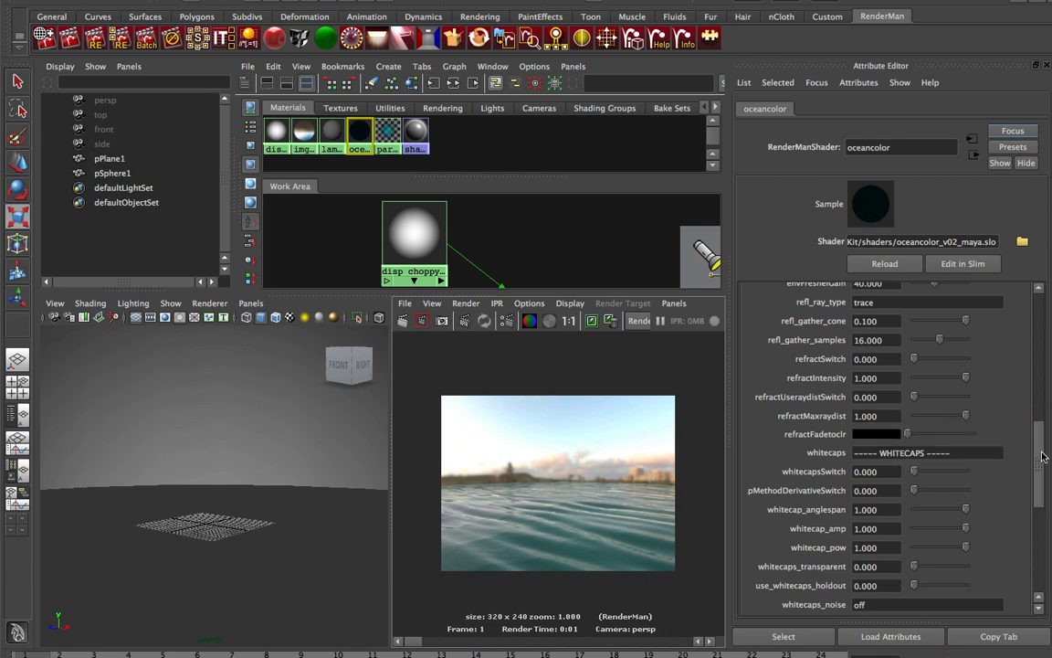
Scroll the oceancolor attributes down to the whitecaps and Specular Controls sections.
scroll(941, 411, "down", 2)
mouse_move(1039, 480)
left_mouse_down()
mouse_move(1040, 512)
mouse_move(1039, 482)
mouse_move(1038, 503)
left_mouse_up()
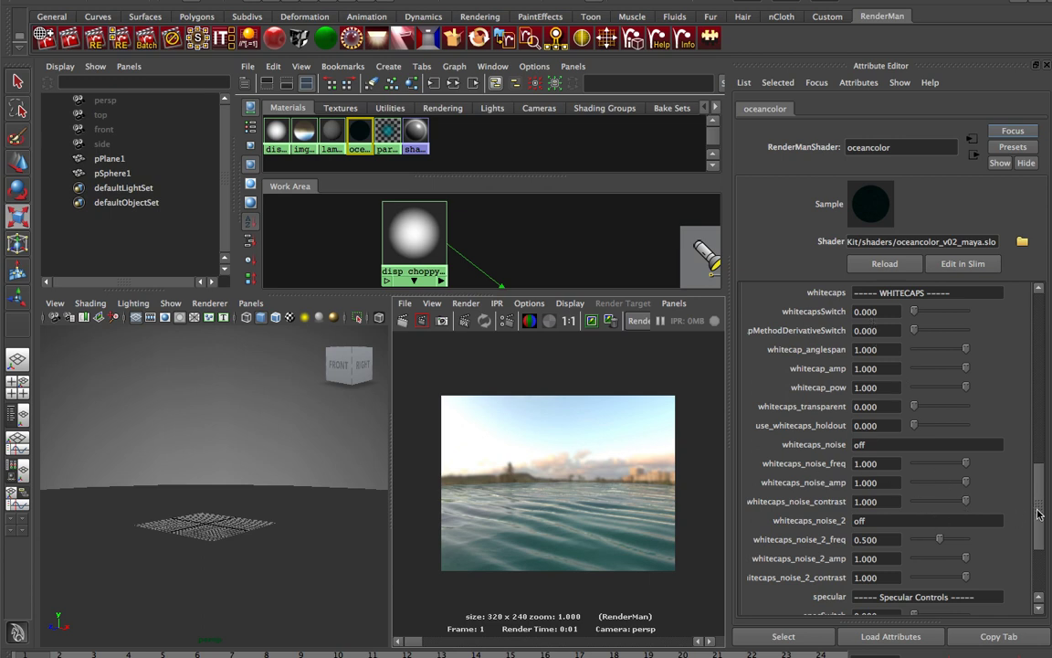
left_click_drag(1037, 518, 1037, 559)
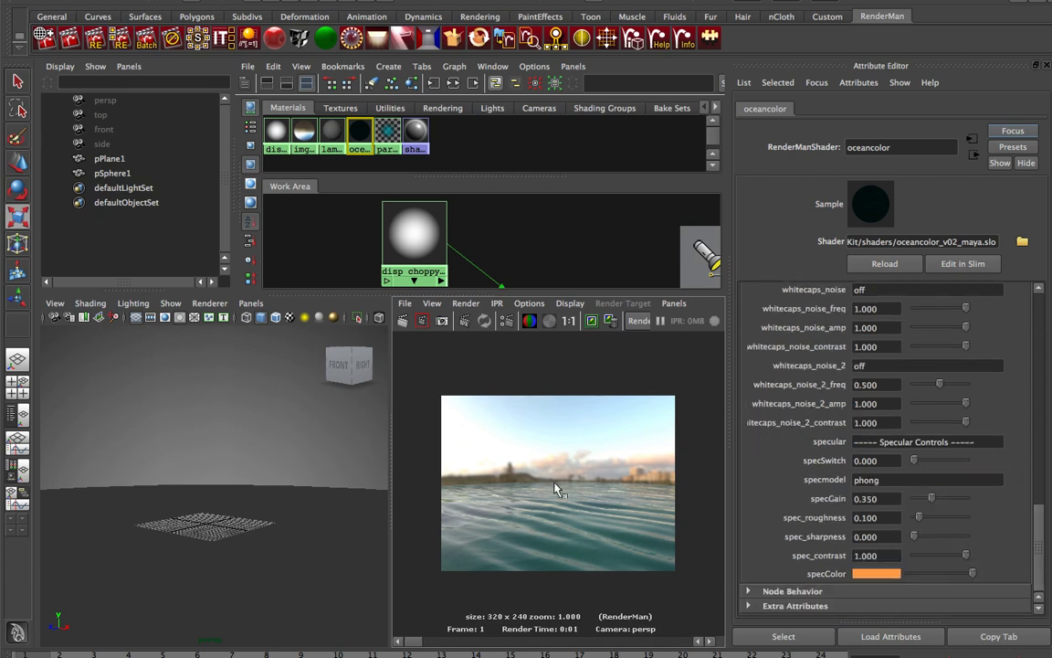
Turn specSwitch on with a value of 1 and set the specmodel to glossy.
left_click(886, 461)
type("1")
key("Return")
left_click(880, 479)
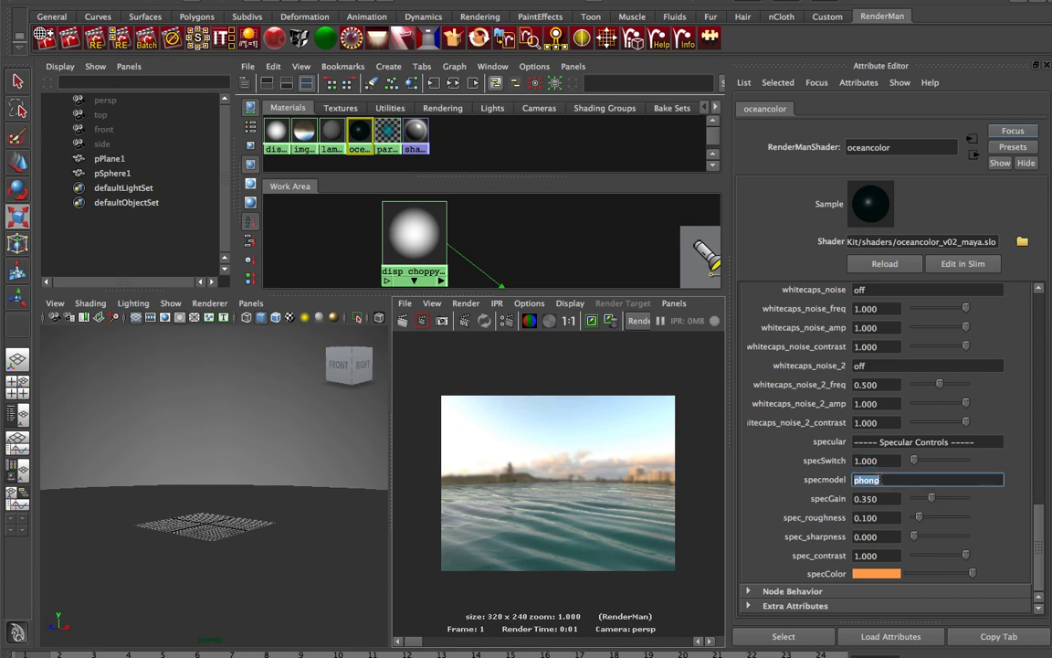
type("glossy")
key("Return")
Try the phong specular model, then change specmodel back to glossy.
double_click(880, 480)
type("phong")
key("Return")
double_click(885, 477)
type("glo")
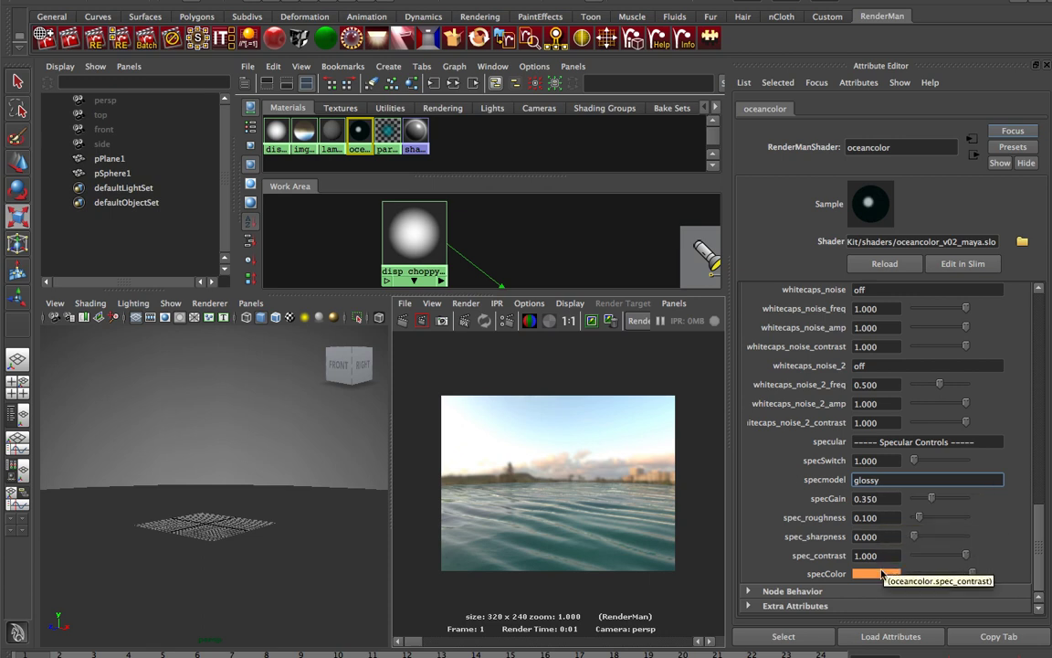
Set specSwitch back to 0 and scroll the Attribute Editor up to Oceancolor Attributes.
left_click(887, 460)
type("0")
key("Return")
left_click_drag(1037, 536, 1037, 496)
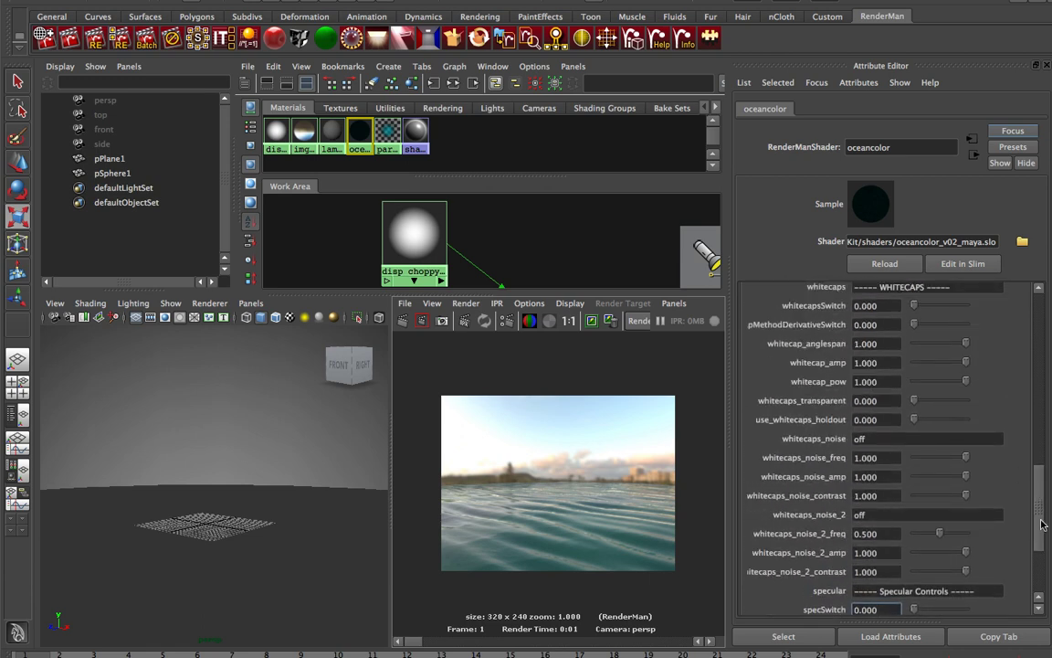
scroll(823, 435, "up", 15)
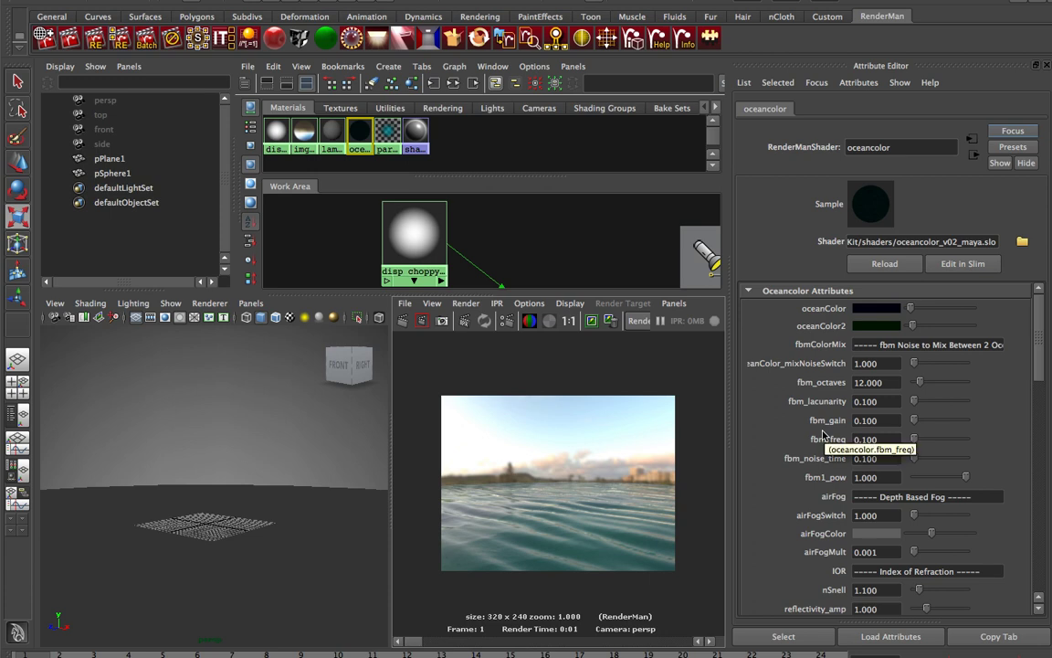